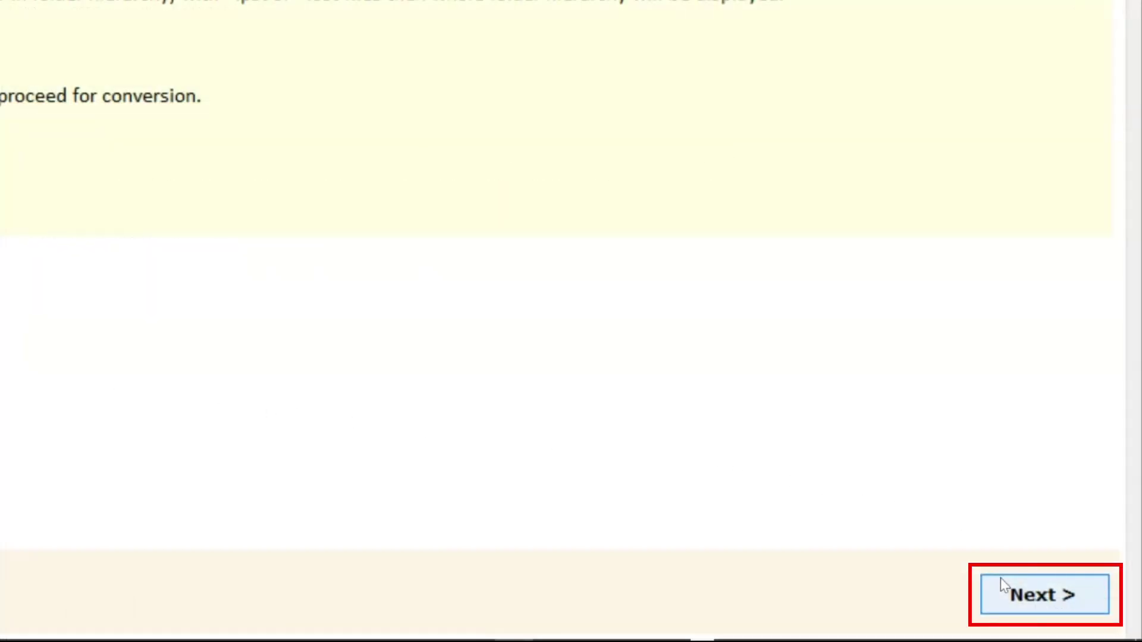
Advance to source selection and choose 'Let me select my Outlook mailbox data'.
click(999, 580)
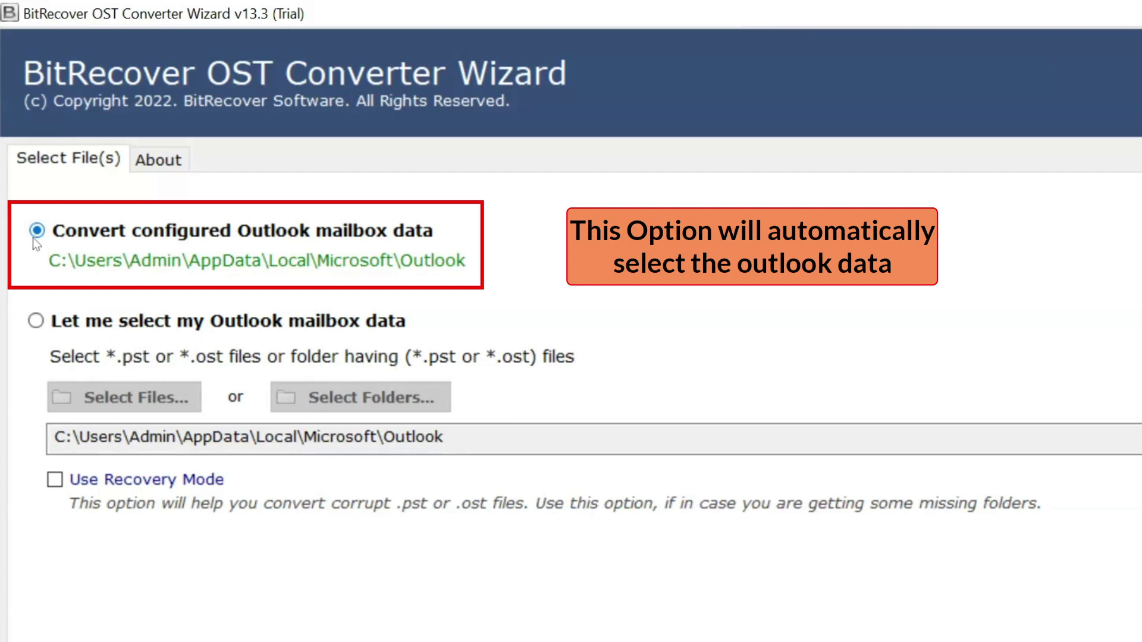
click(36, 322)
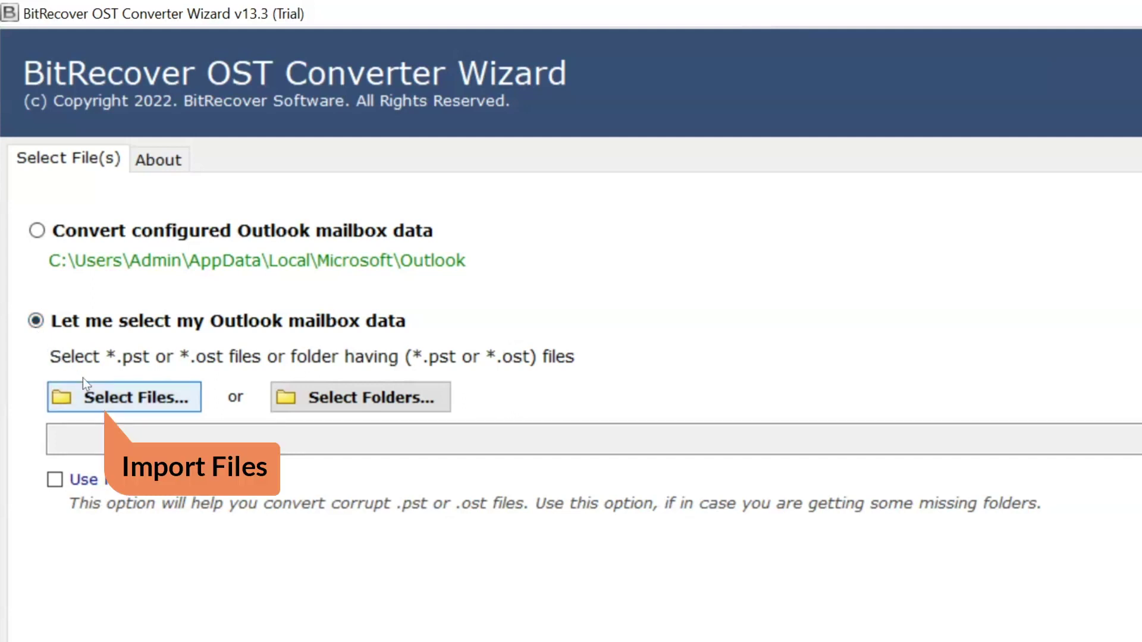
Load the ost-files folder as the source with Use Recovery Mode on, then continue.
click(92, 395)
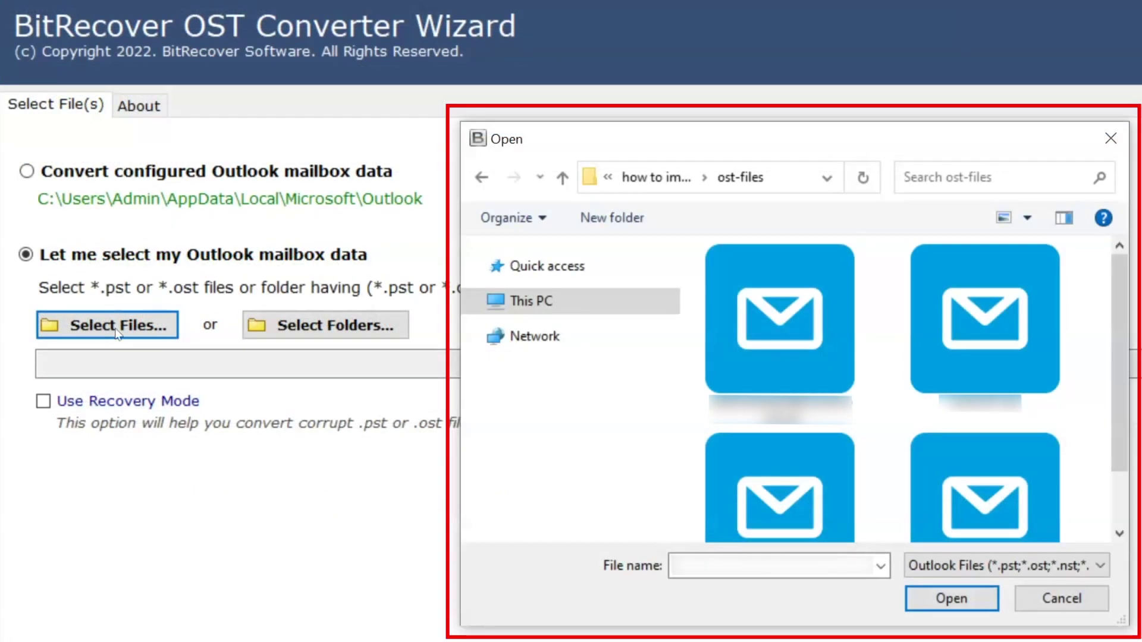
click(780, 333)
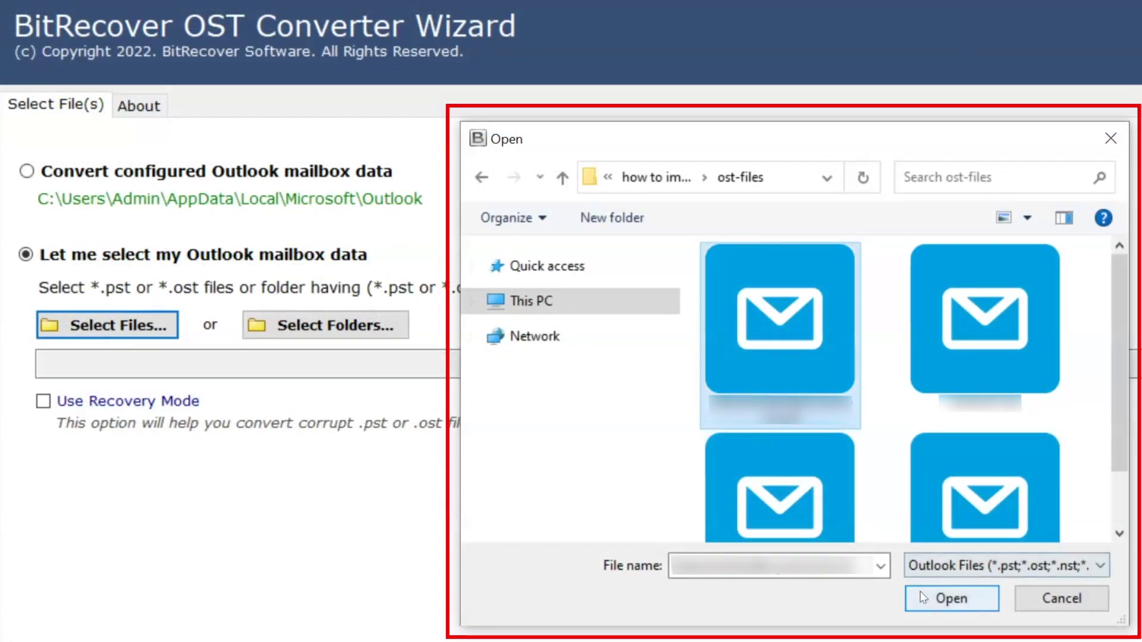
click(1030, 605)
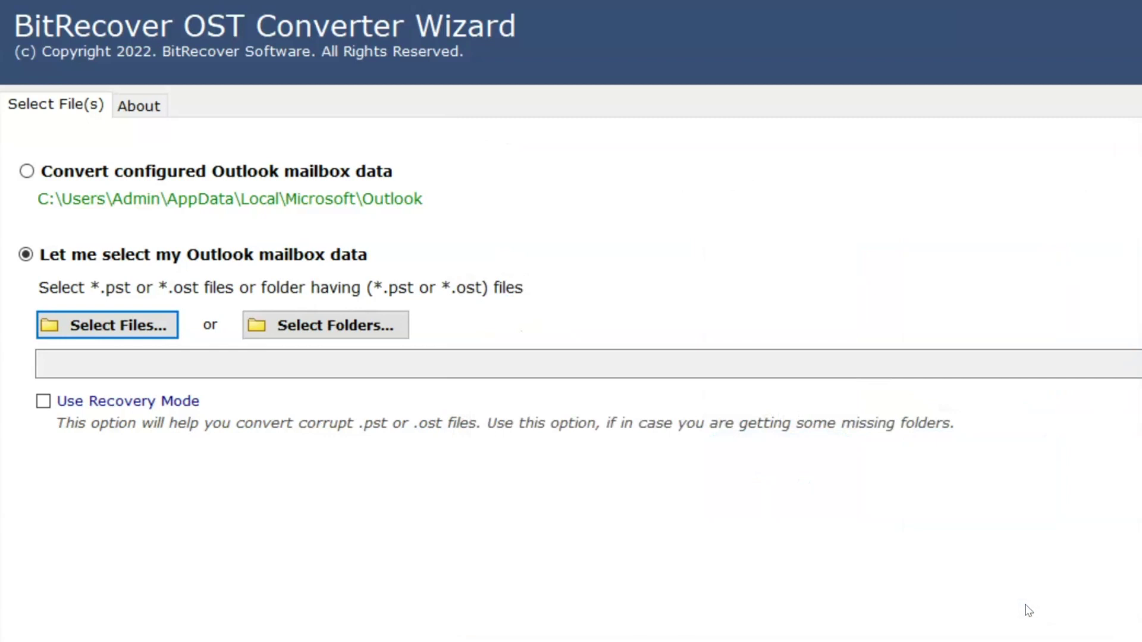
click(365, 331)
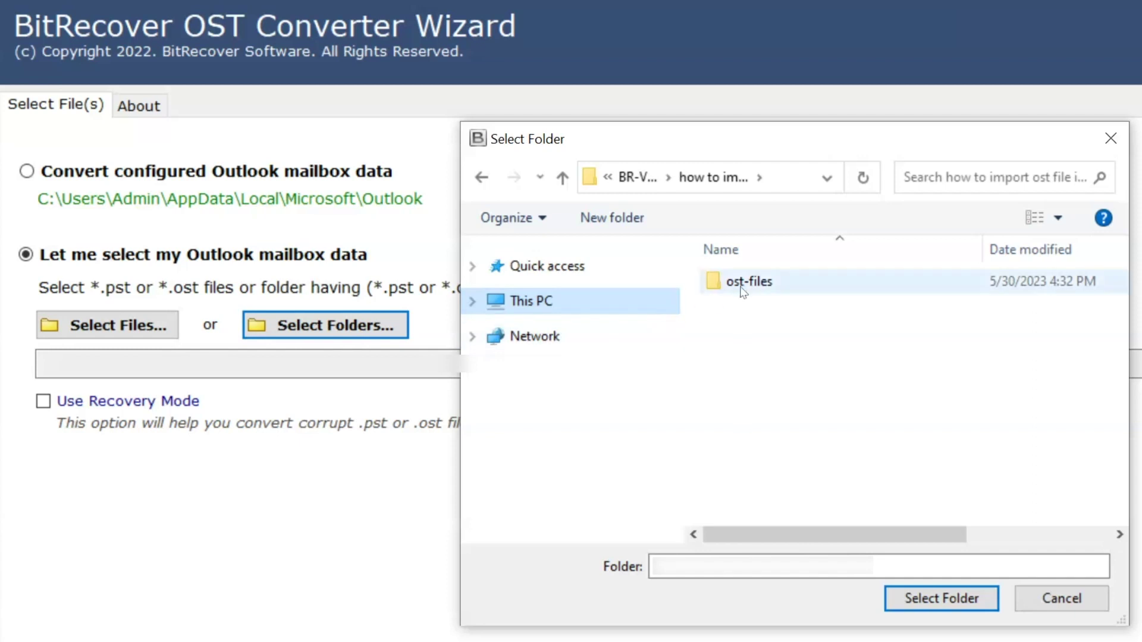
click(740, 286)
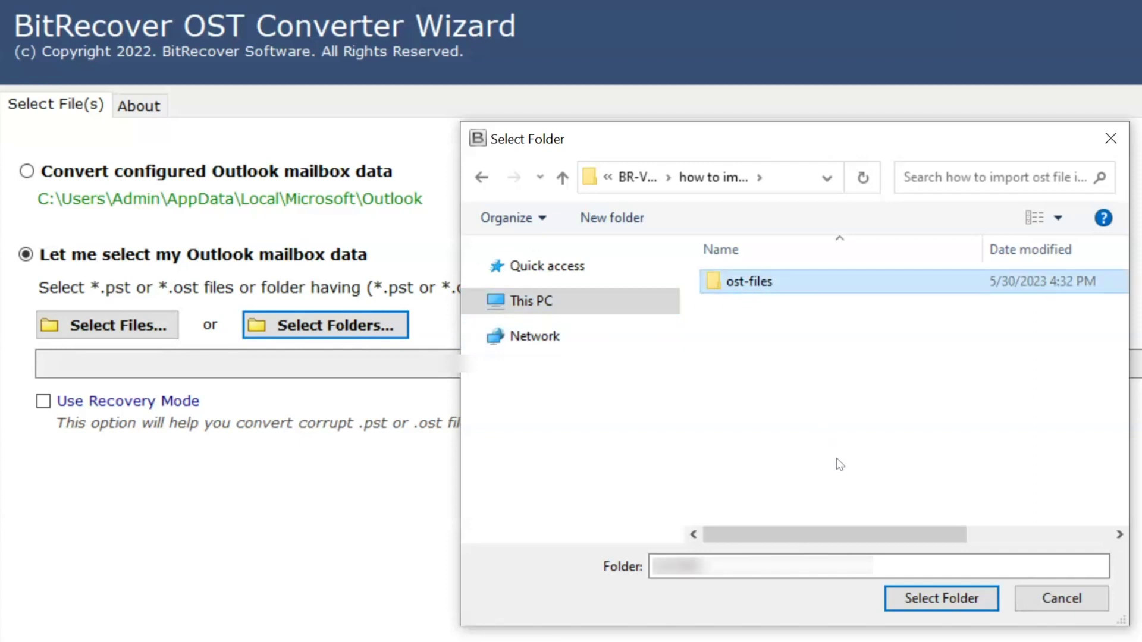
click(911, 597)
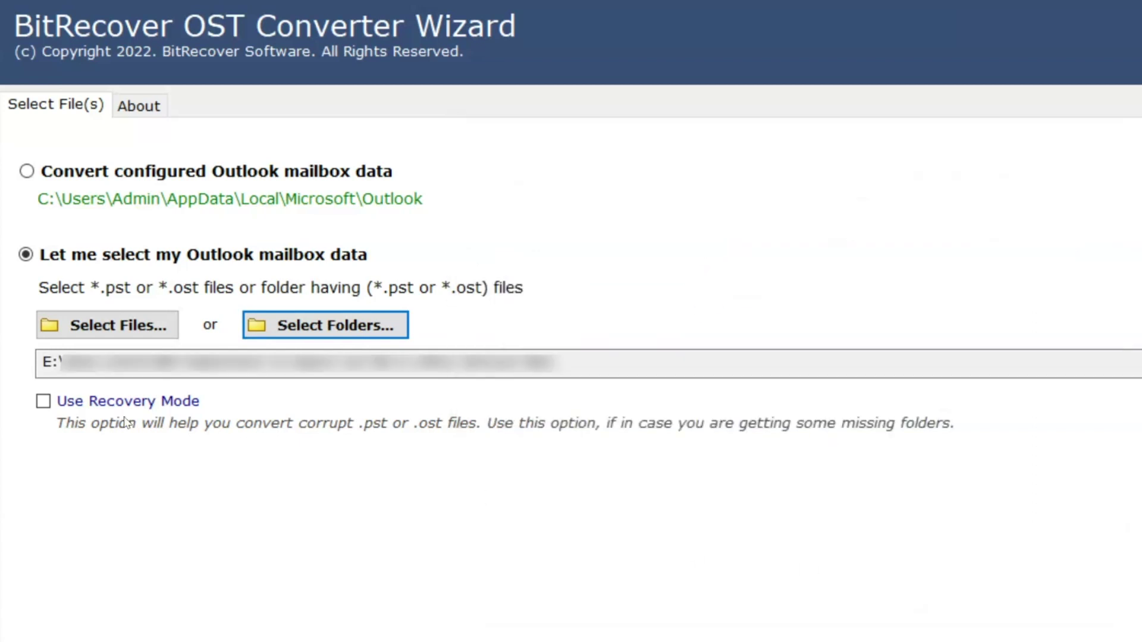
click(44, 402)
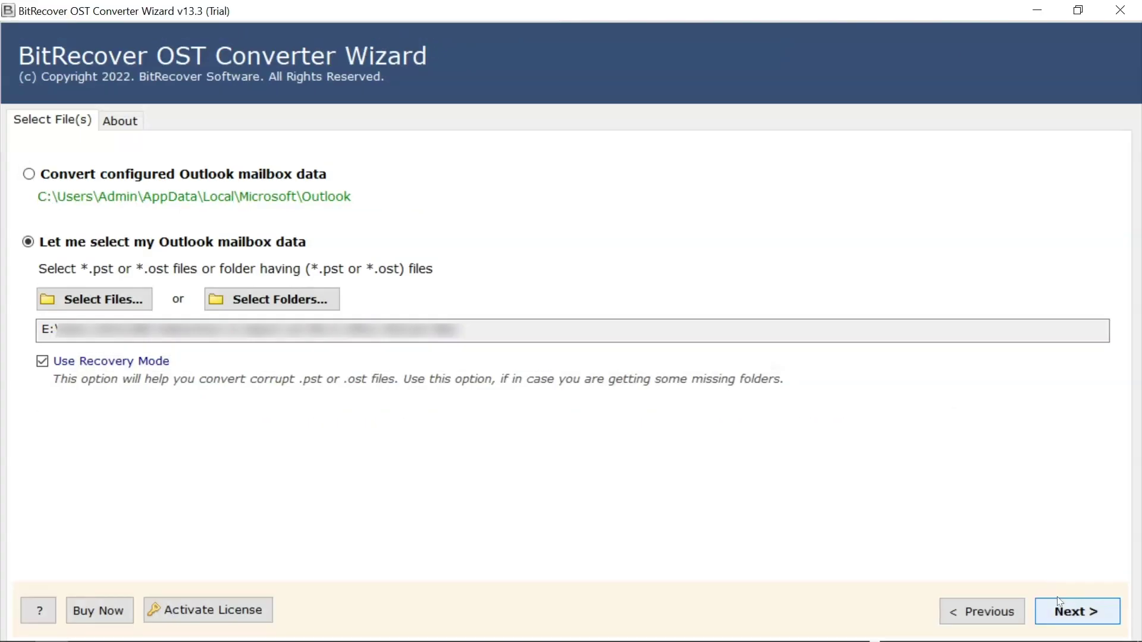
click(1063, 608)
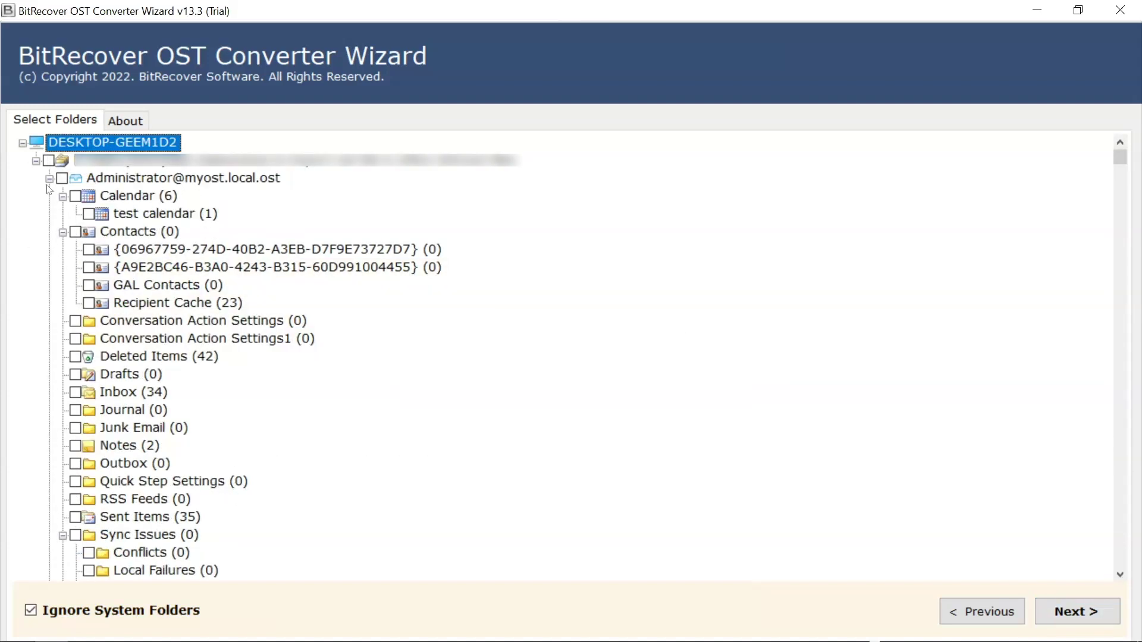
Tick the mailbox root so all subfolders are included, then continue to saving options.
click(47, 161)
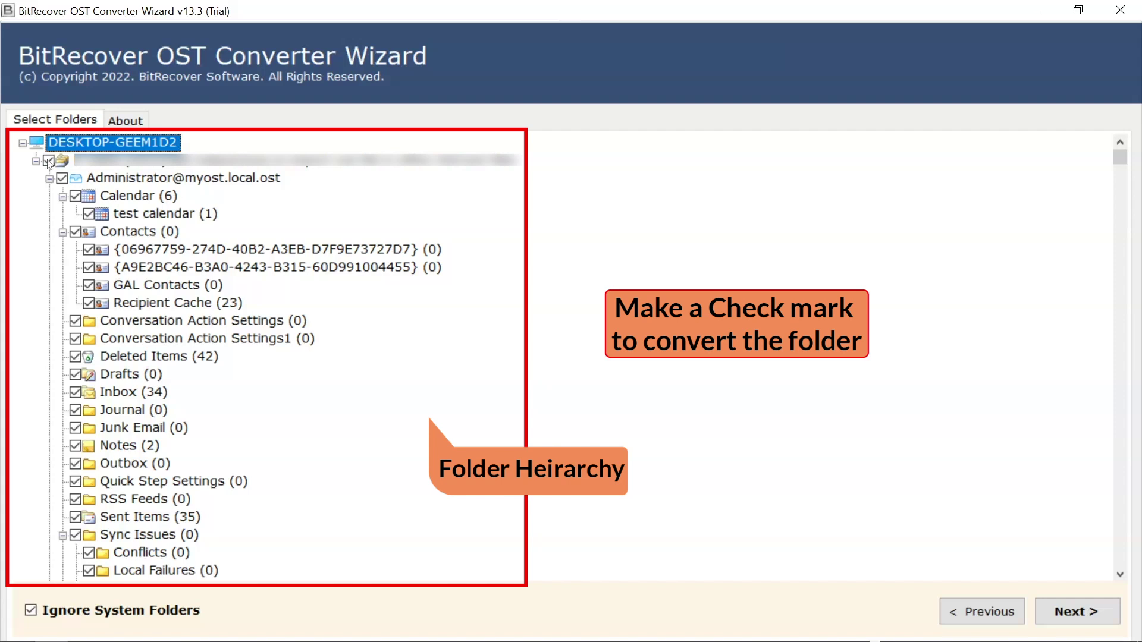
click(62, 179)
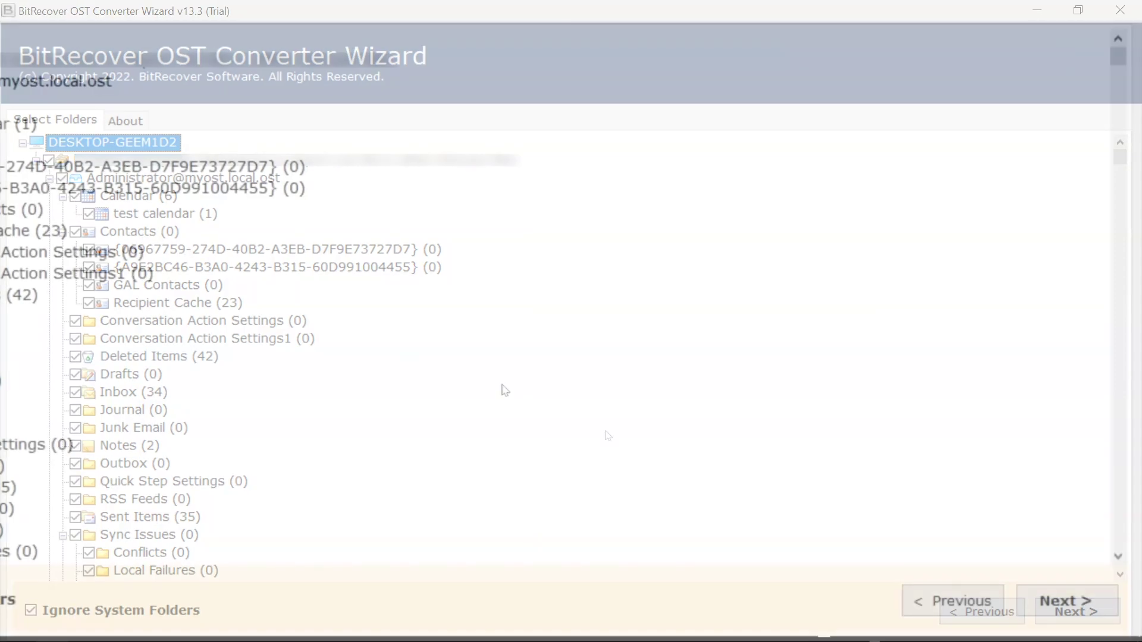
click(1086, 602)
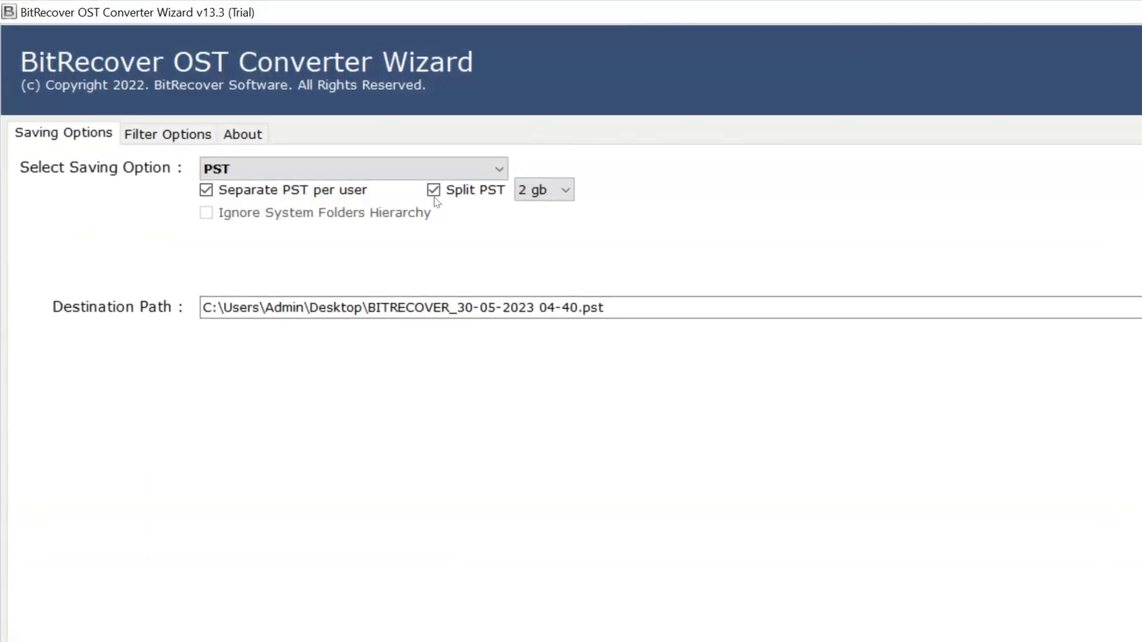
Enable 'Use Advance Settings for Filter Saving' under Filter Options.
click(201, 153)
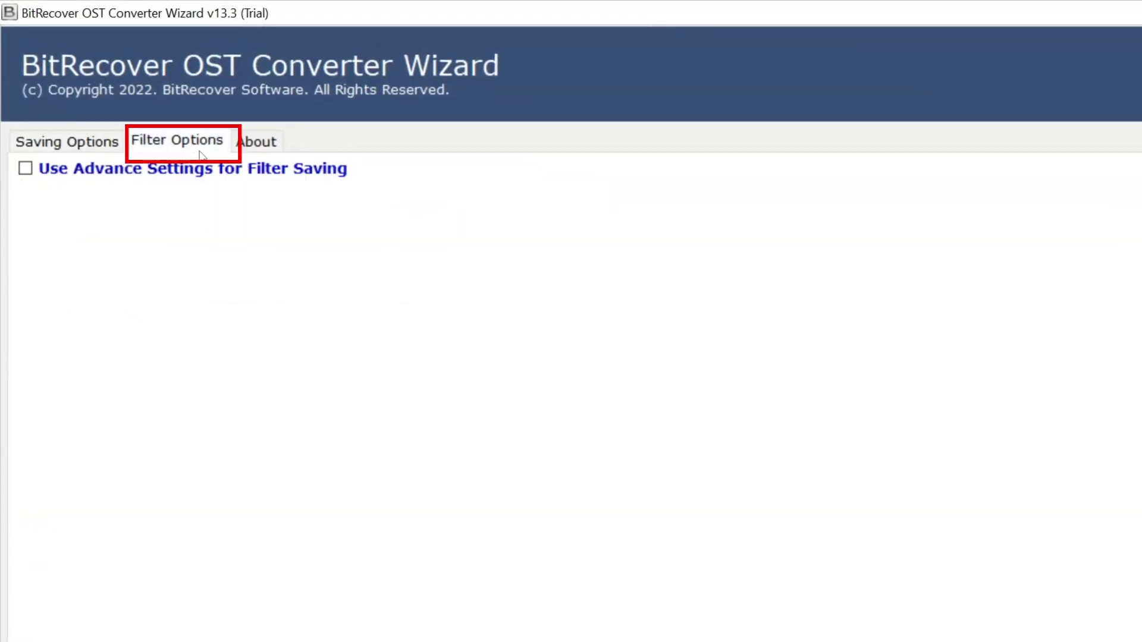
click(26, 170)
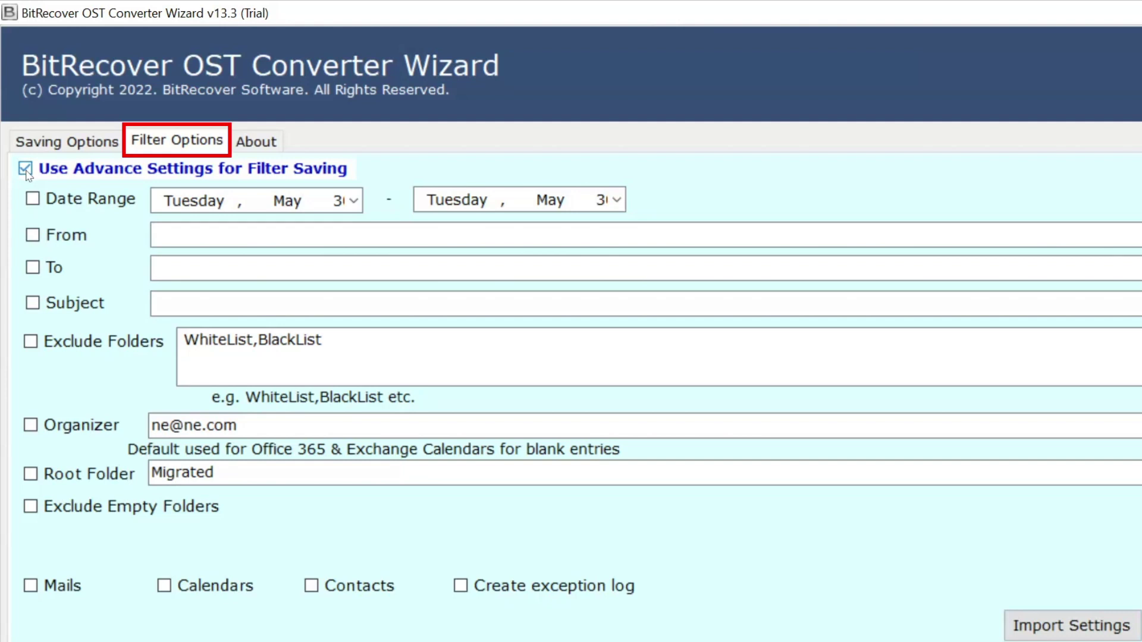
Turn on the Date Range filter from January 1, 2022 to May 1, 2023.
click(32, 199)
click(354, 200)
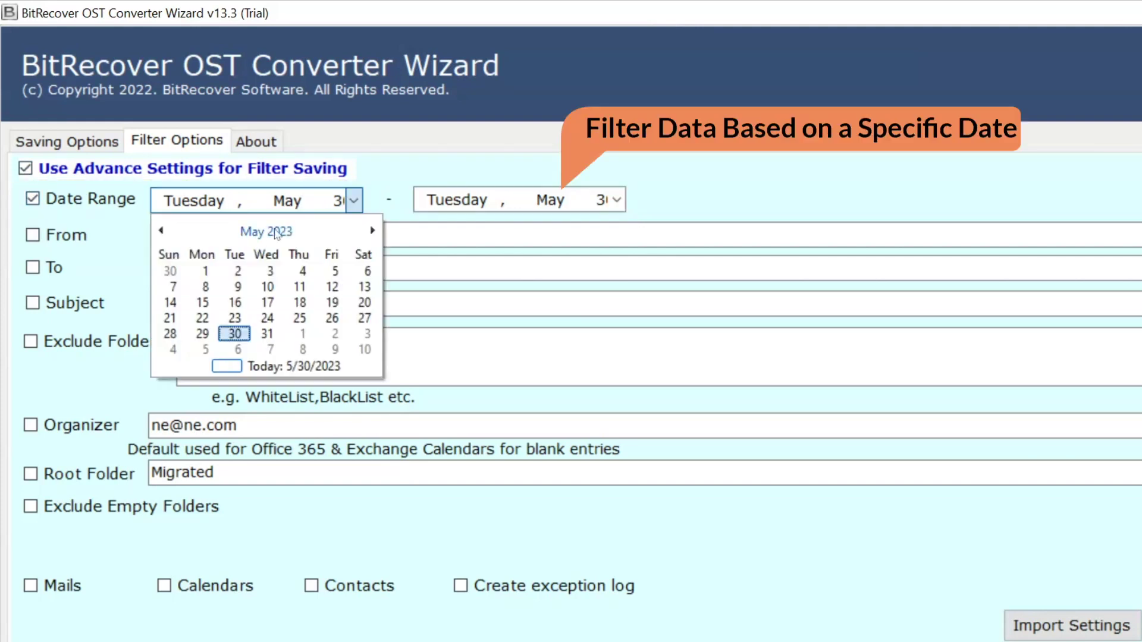
click(277, 232)
click(349, 263)
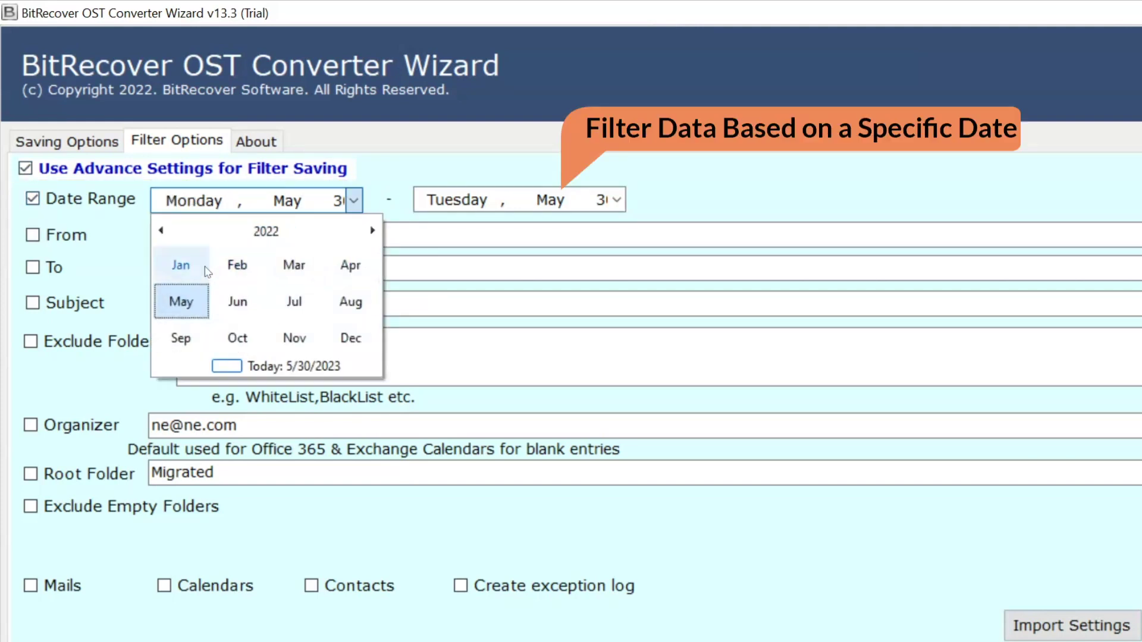
click(180, 265)
click(364, 270)
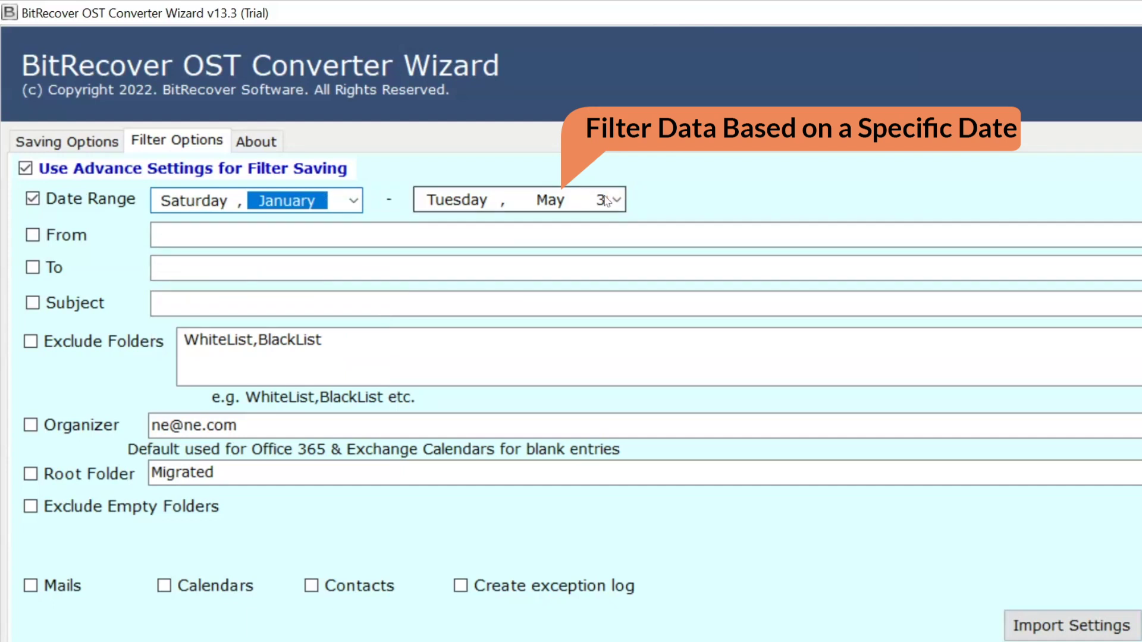
click(616, 200)
click(535, 231)
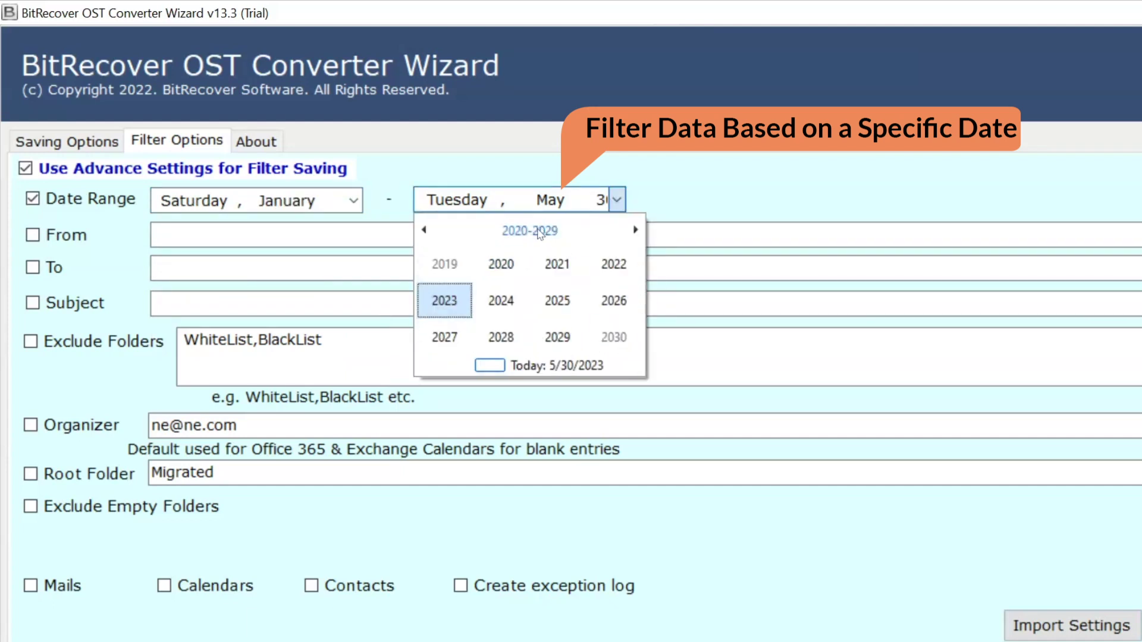
click(444, 300)
click(443, 300)
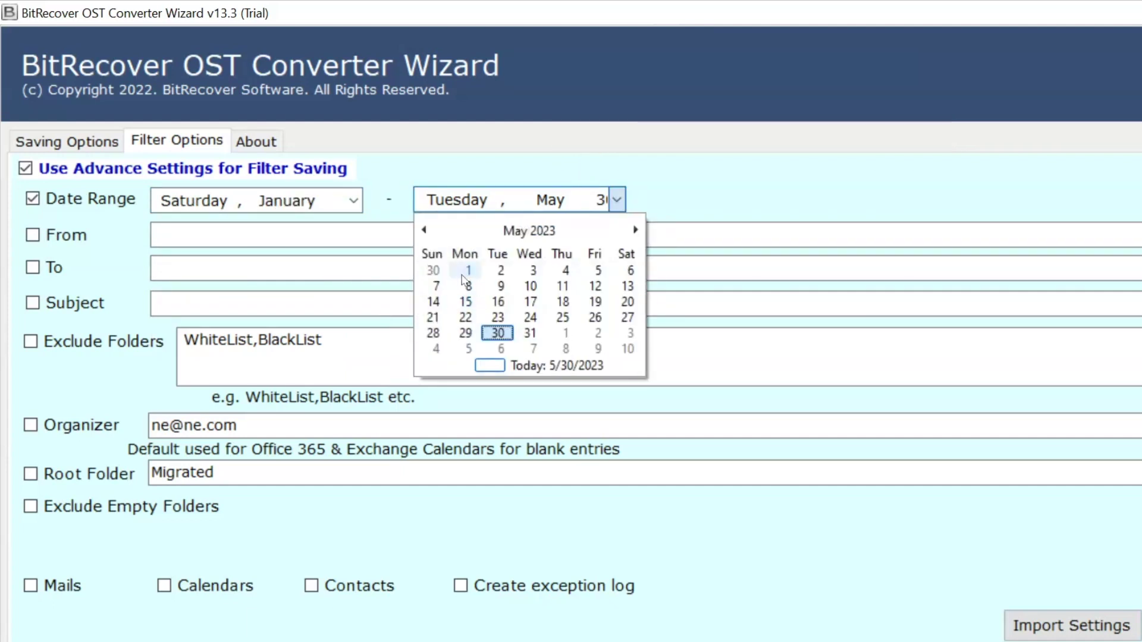
click(467, 271)
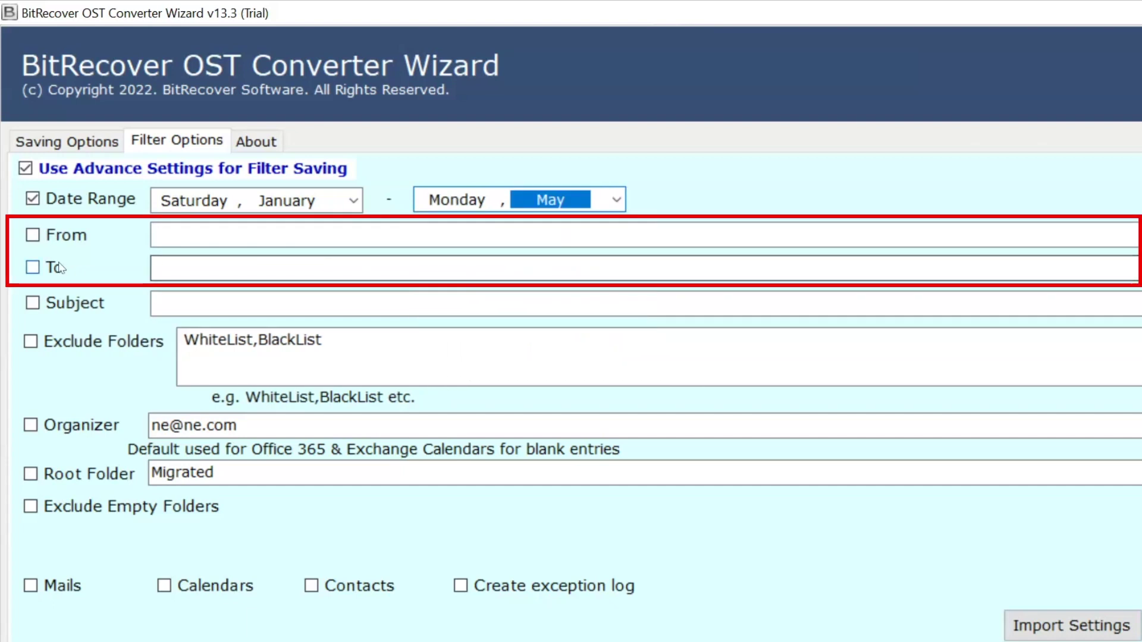
Filter by sender 'Example@' and recipient 'Example@13'.
click(35, 236)
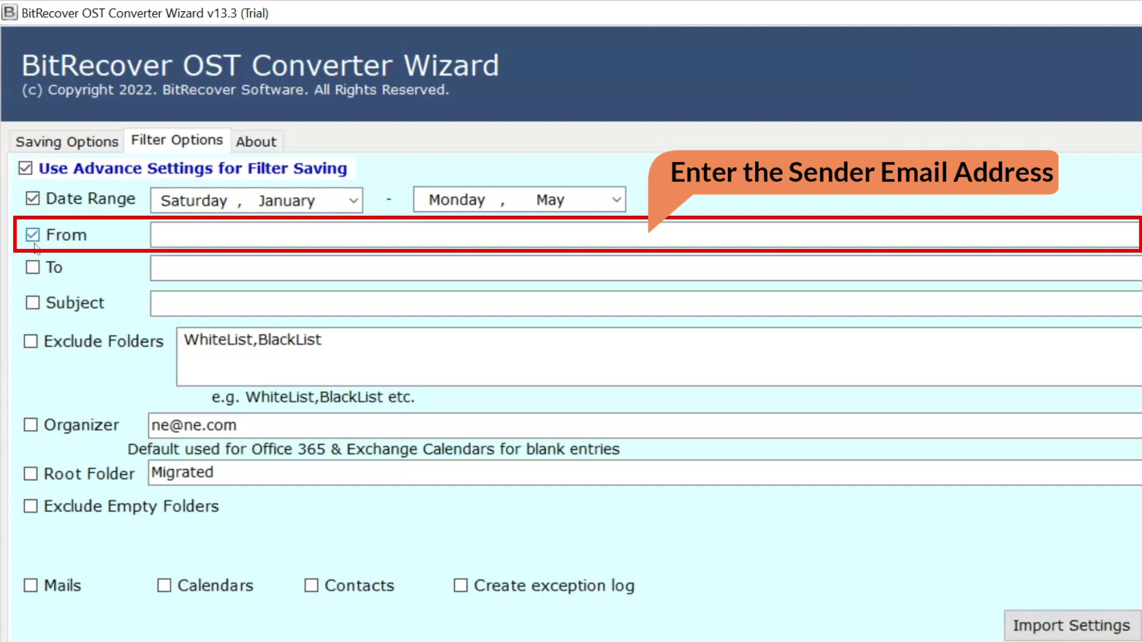
key(Tab)
text(Ex)
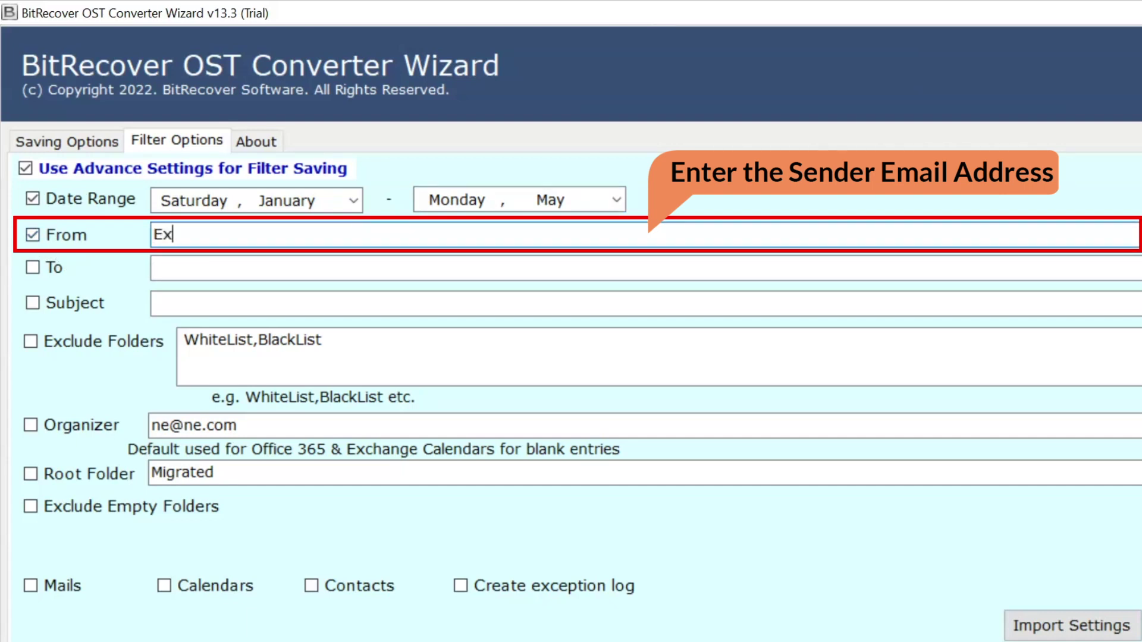
text(ample@)
click(32, 268)
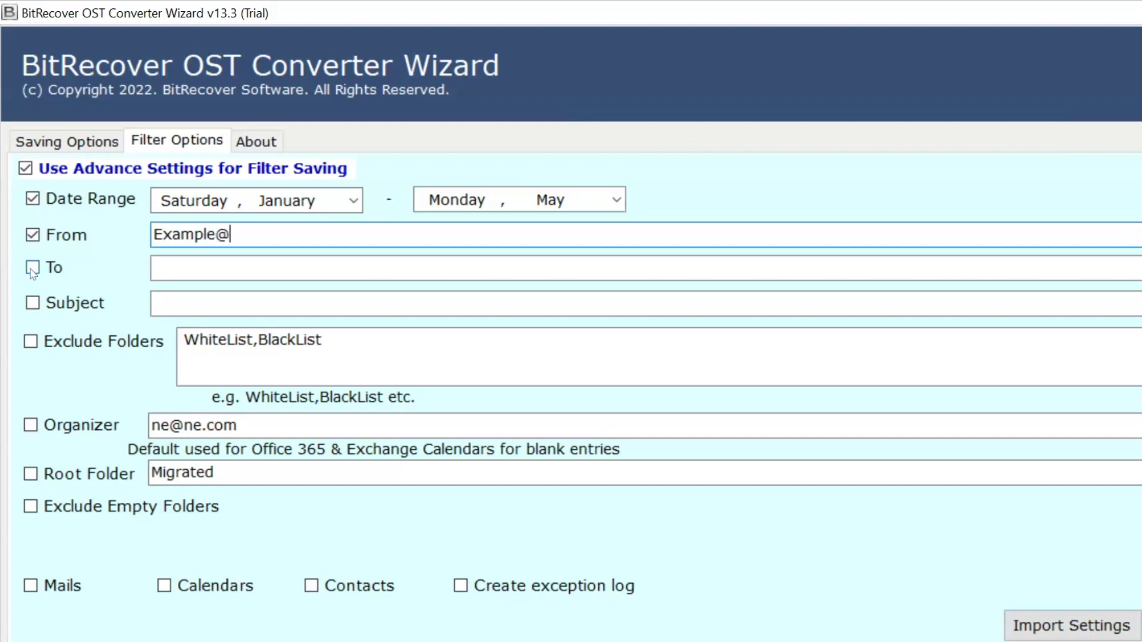
click(177, 271)
text(Exam)
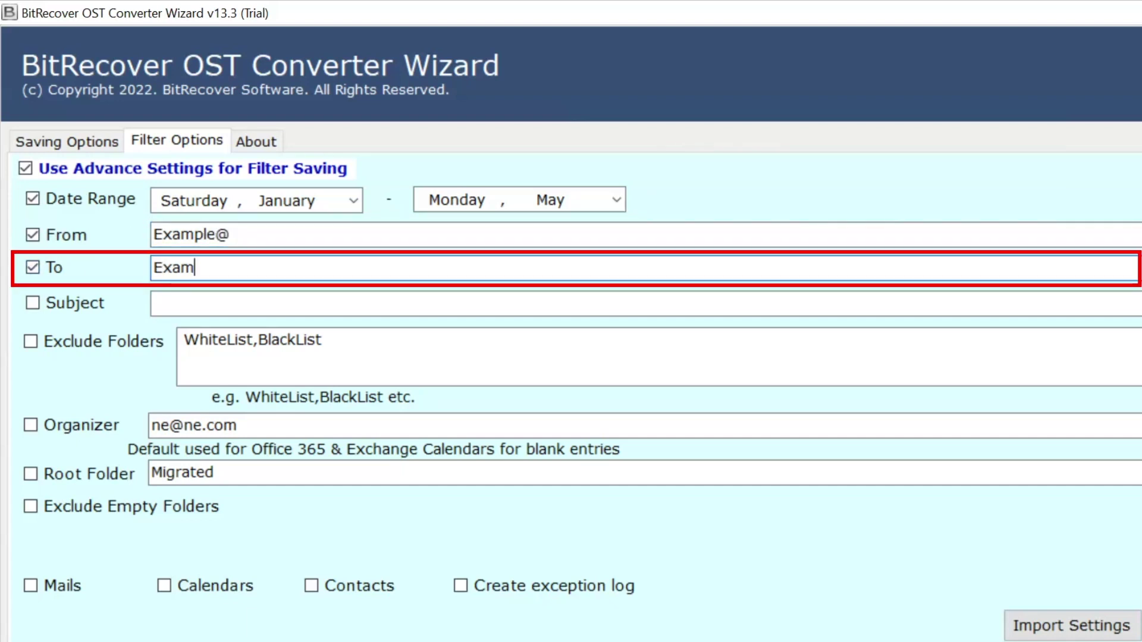
text(ple)
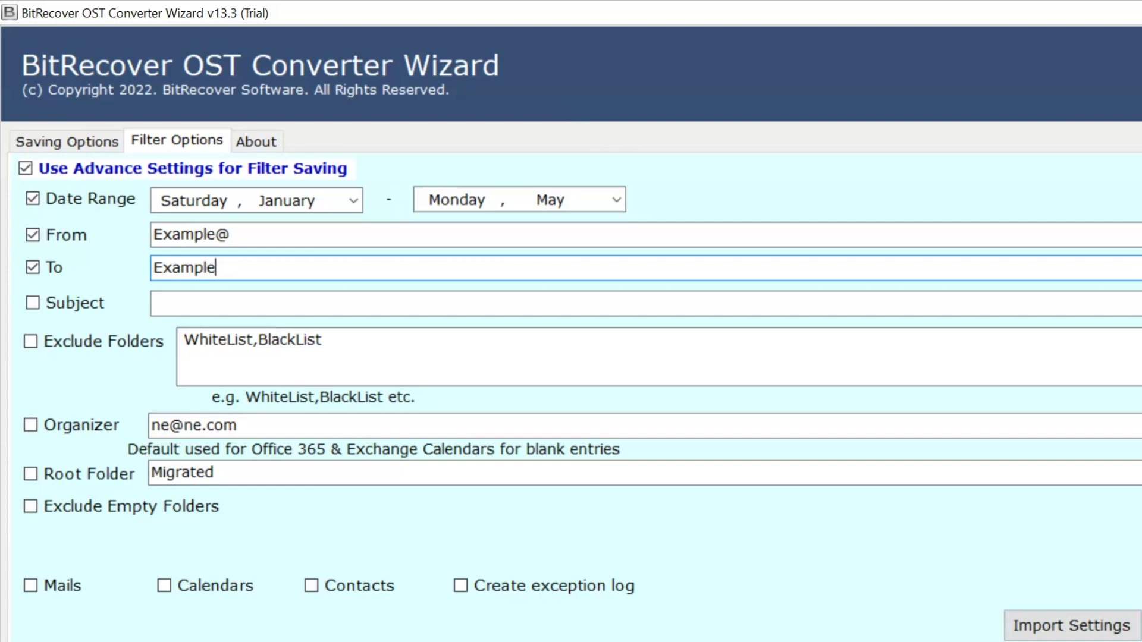
text(@13)
Set the subject filter 'Enter your emails Subject' and add an Exclude Folders note.
click(32, 303)
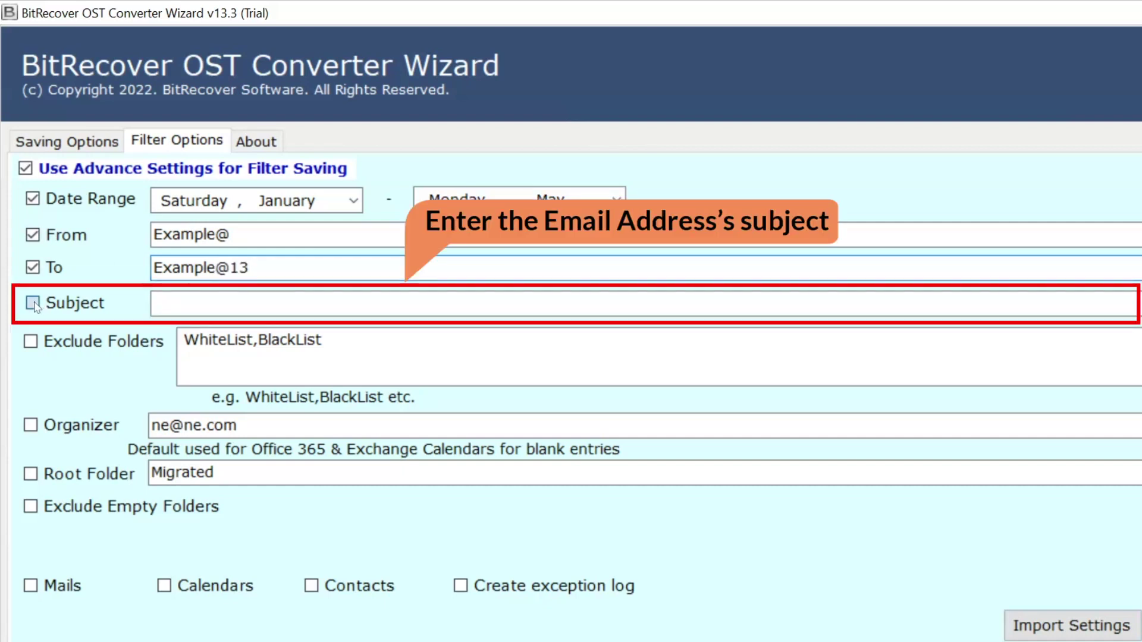
click(168, 296)
text(Enter you)
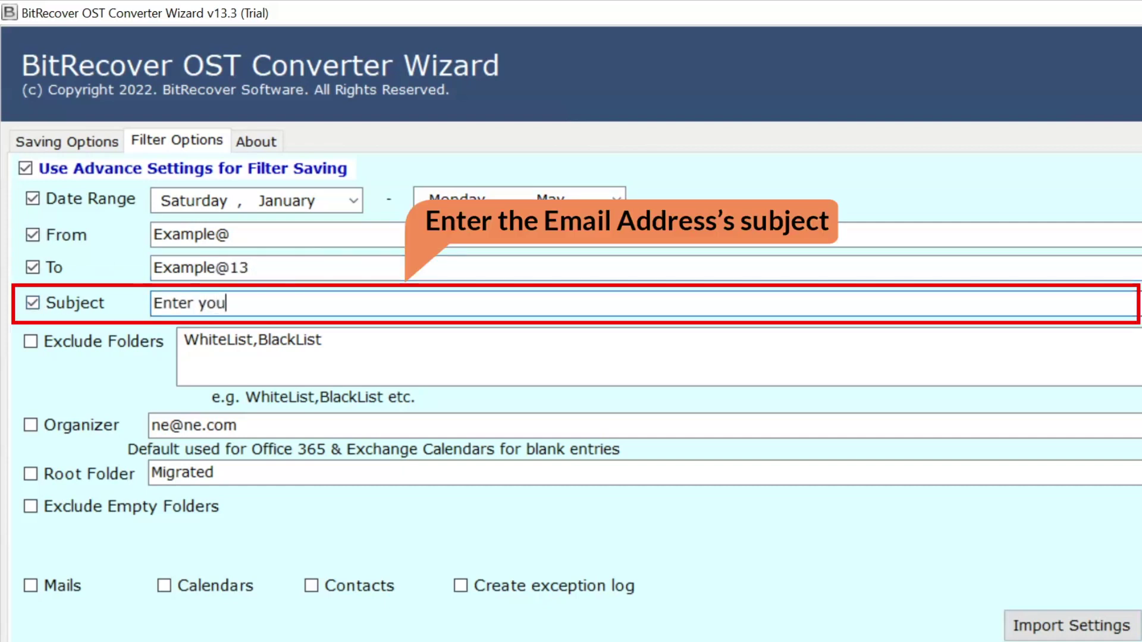
text(r emails)
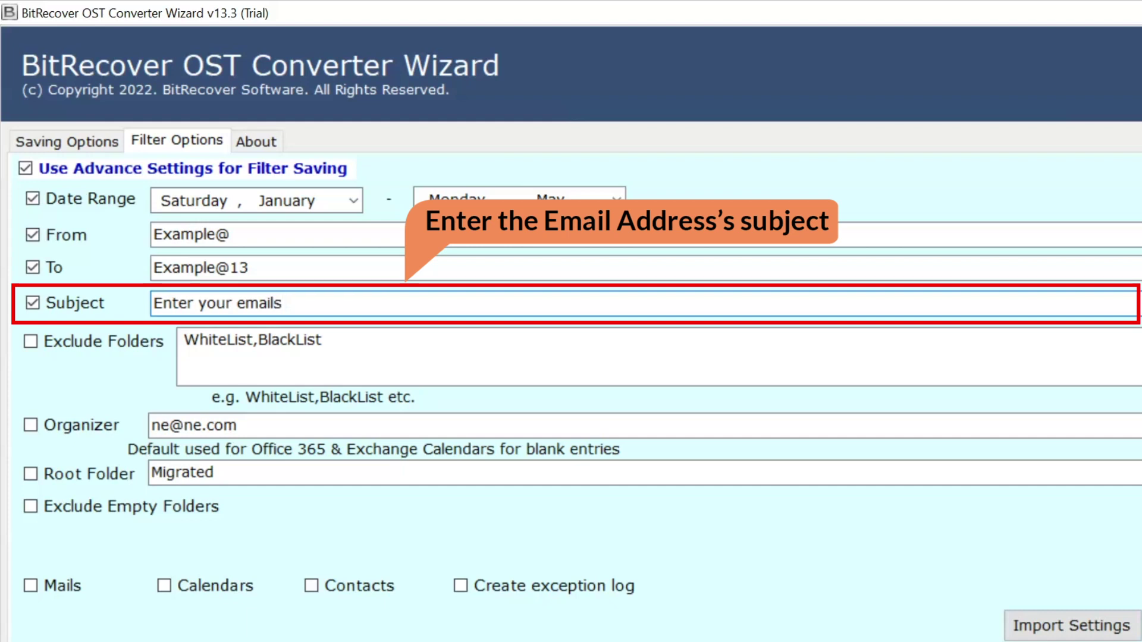
text( Subject)
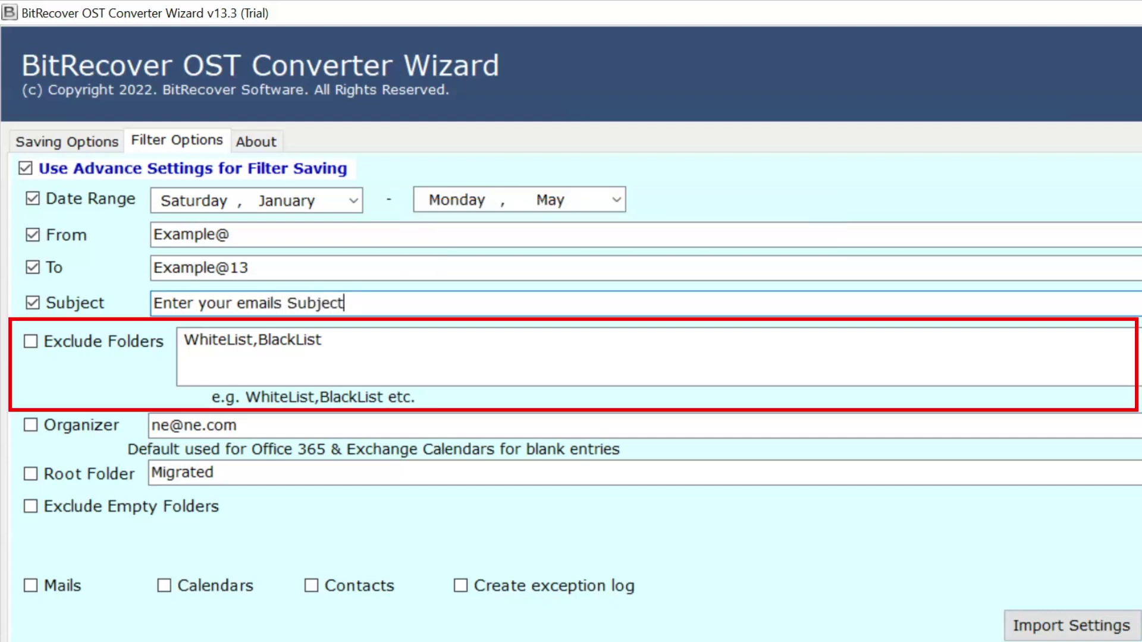
click(30, 342)
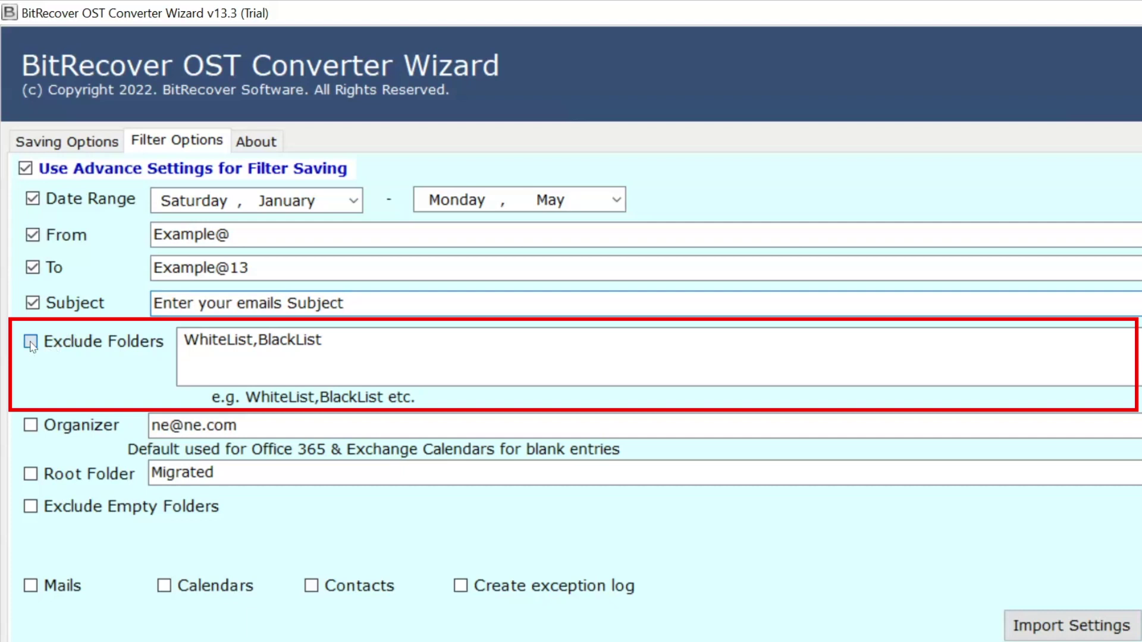
triple_click(328, 340)
text(Name the folder that )
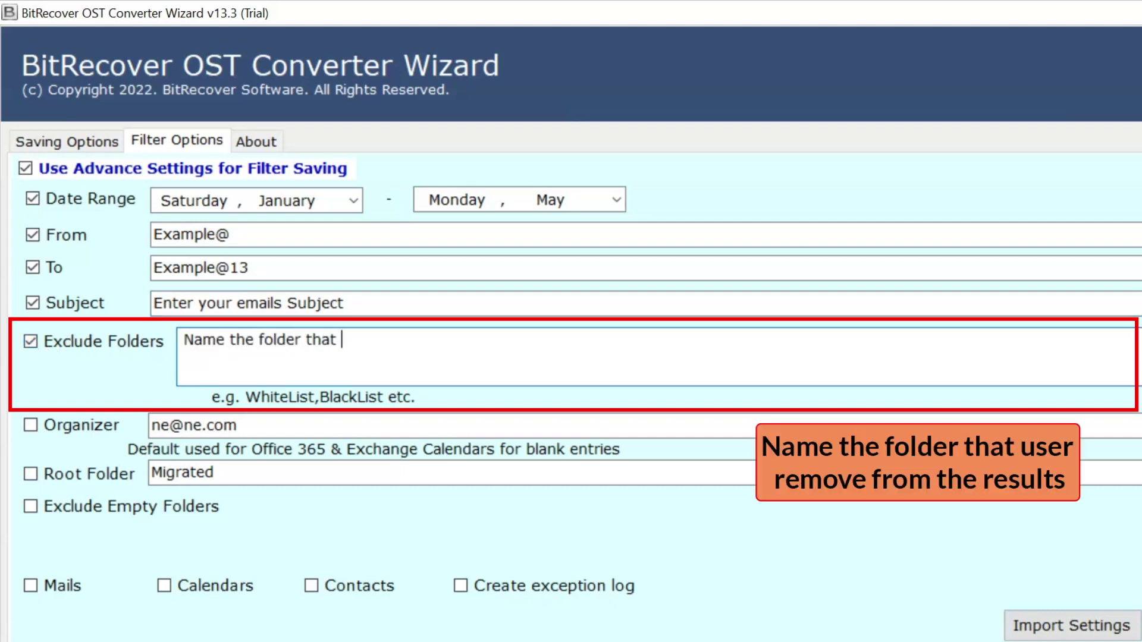
text(user don't nee)
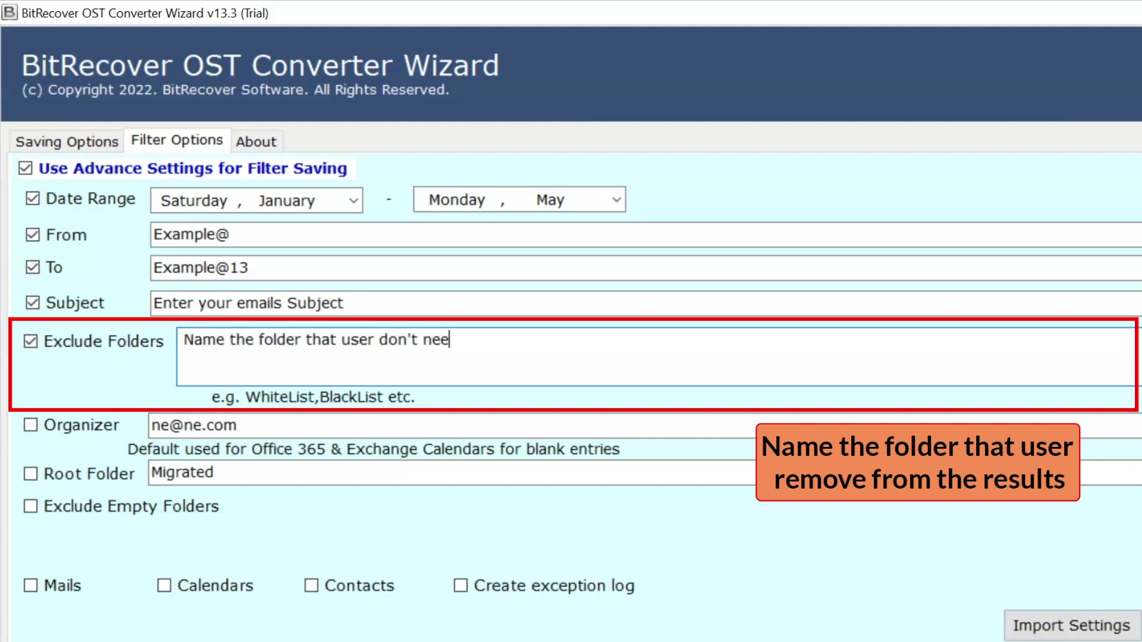
text(d for fu)
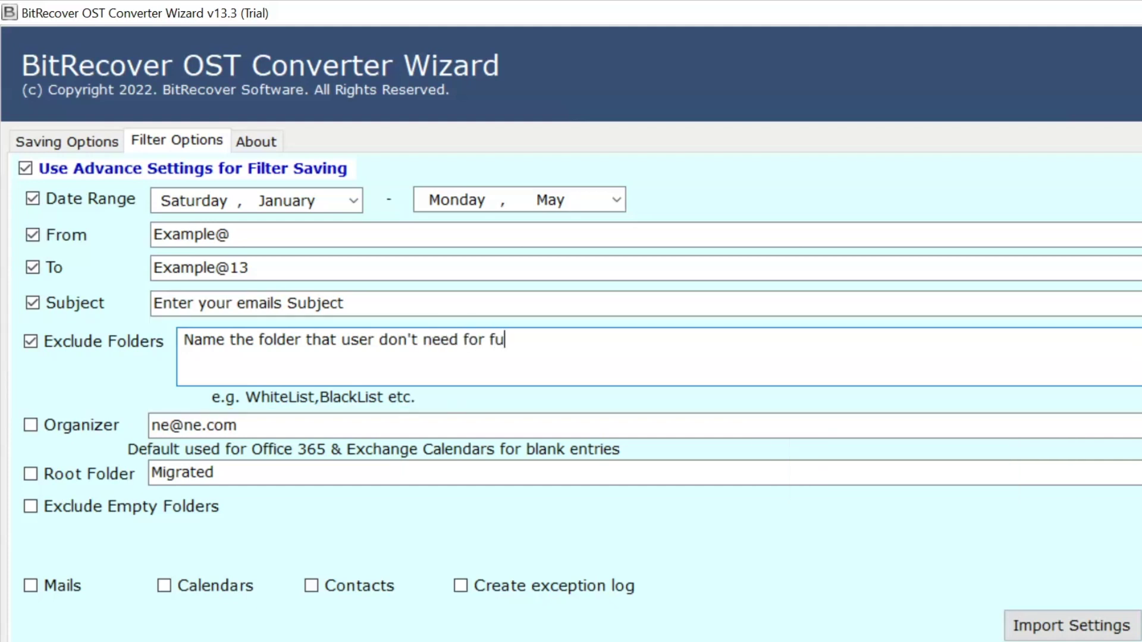
text(ther process)
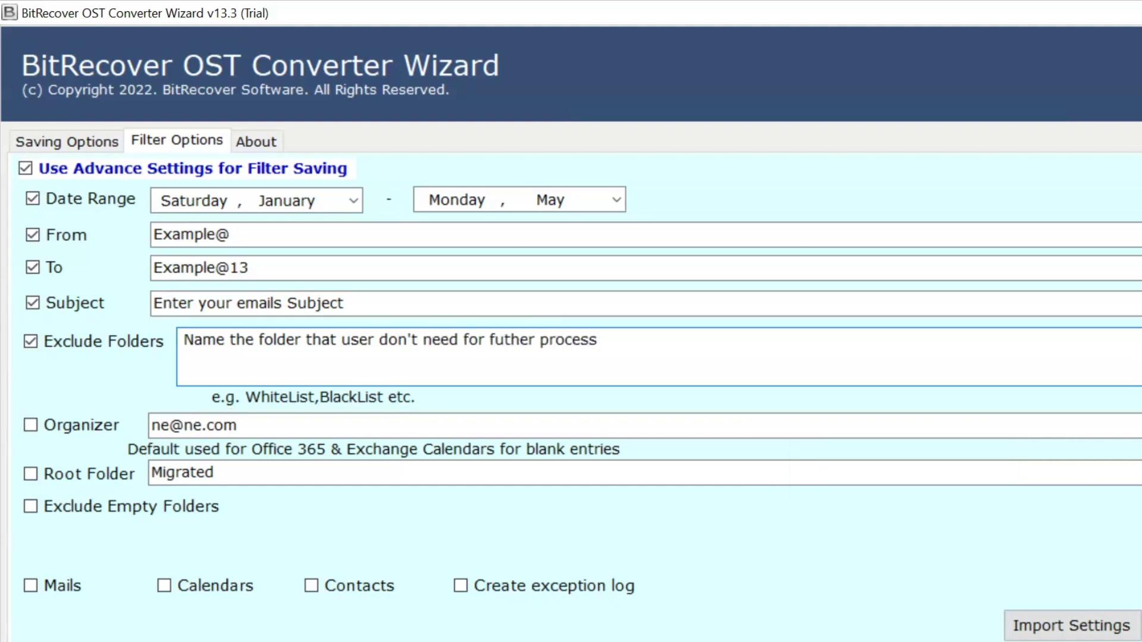
Enable the default organizer, Migrated root folder, empty-folder exclusion and exception logging.
click(31, 426)
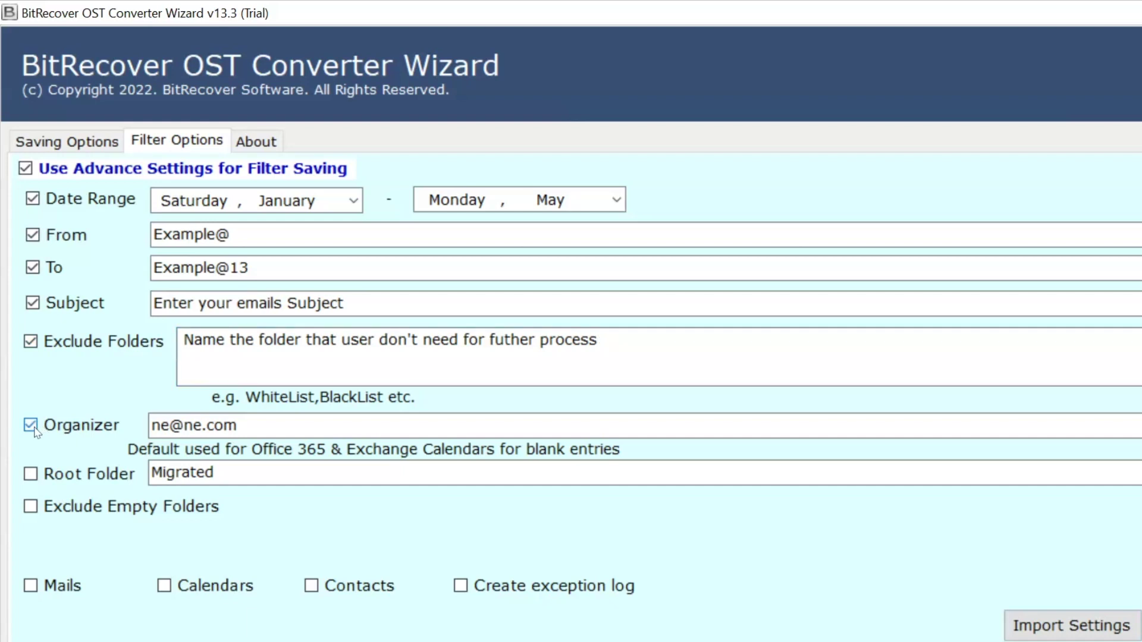
click(30, 474)
click(31, 507)
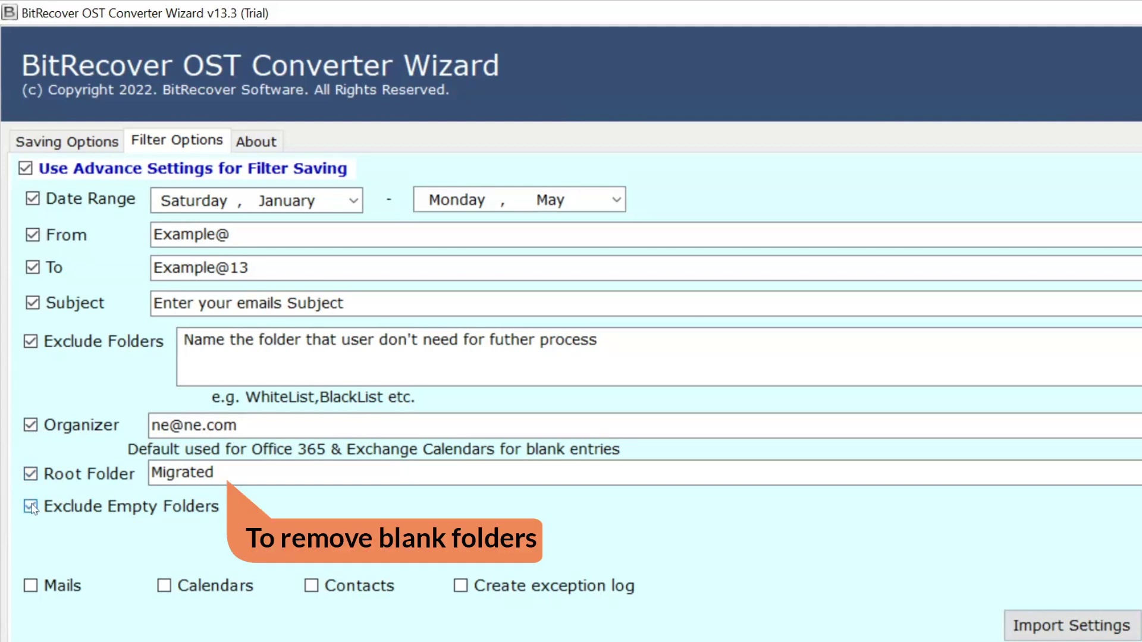
click(31, 507)
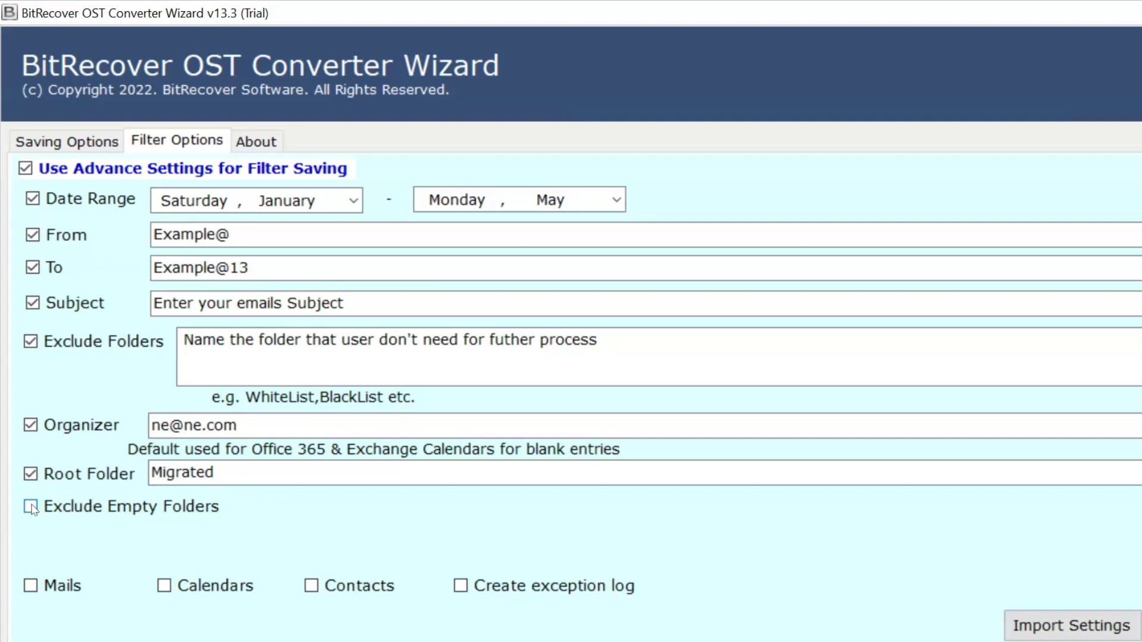
click(31, 507)
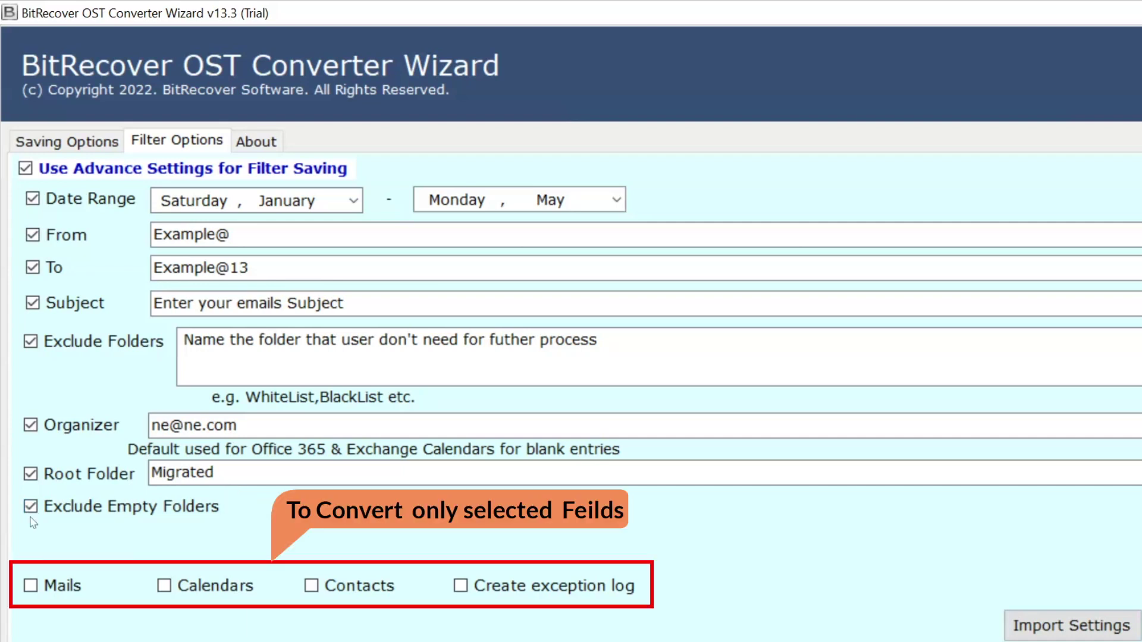
click(31, 587)
click(311, 586)
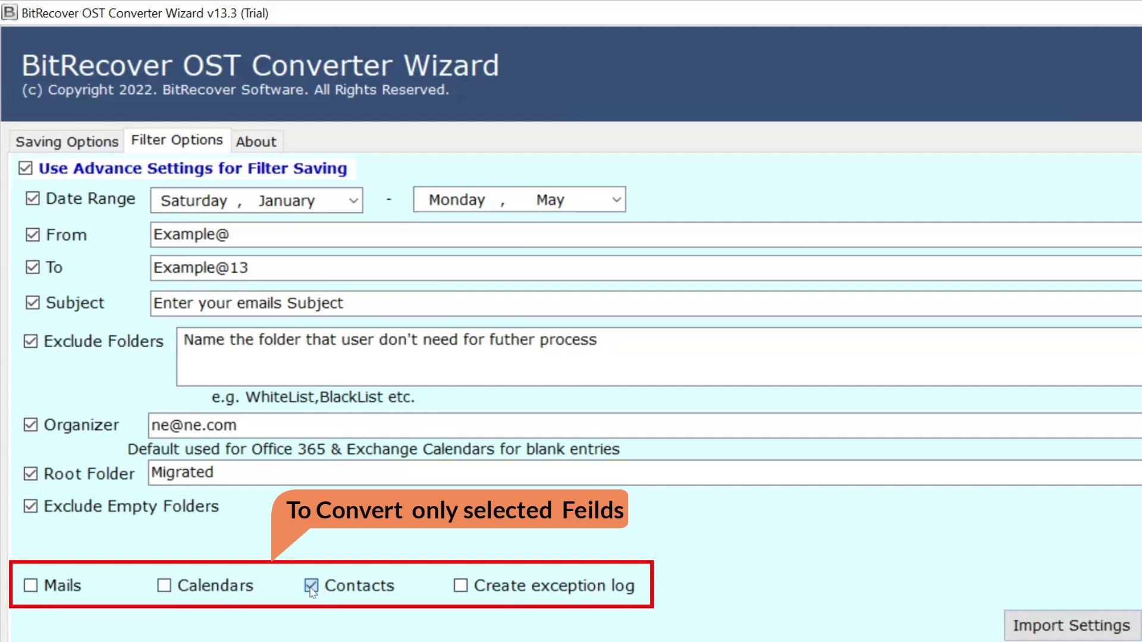
click(462, 591)
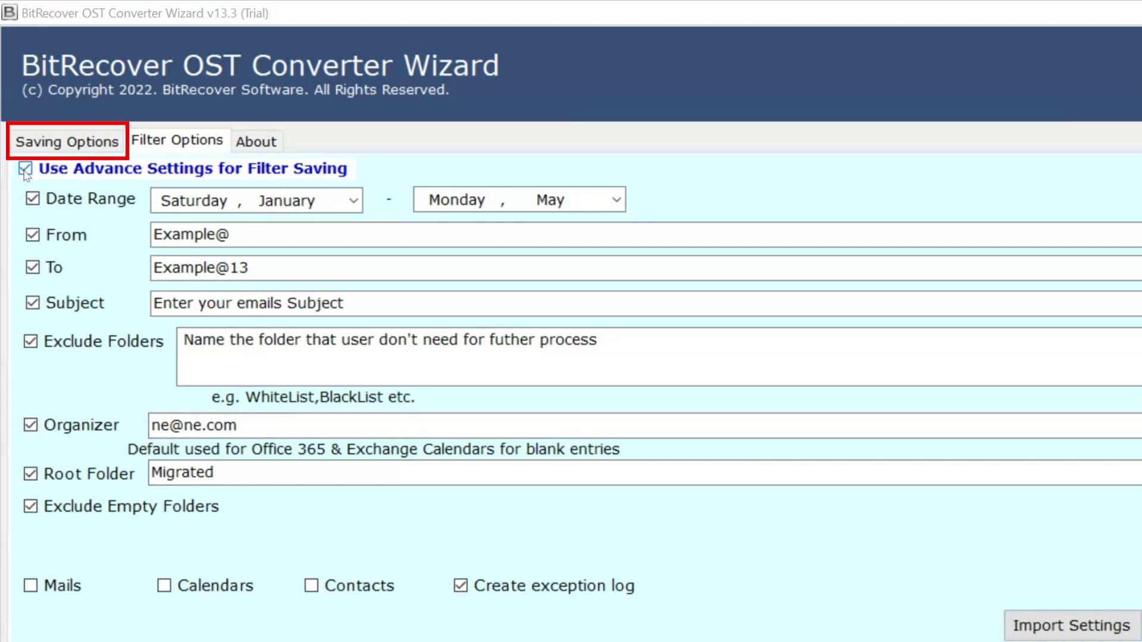
Set the saving option to Office 365 with English as the mailbox language.
click(33, 150)
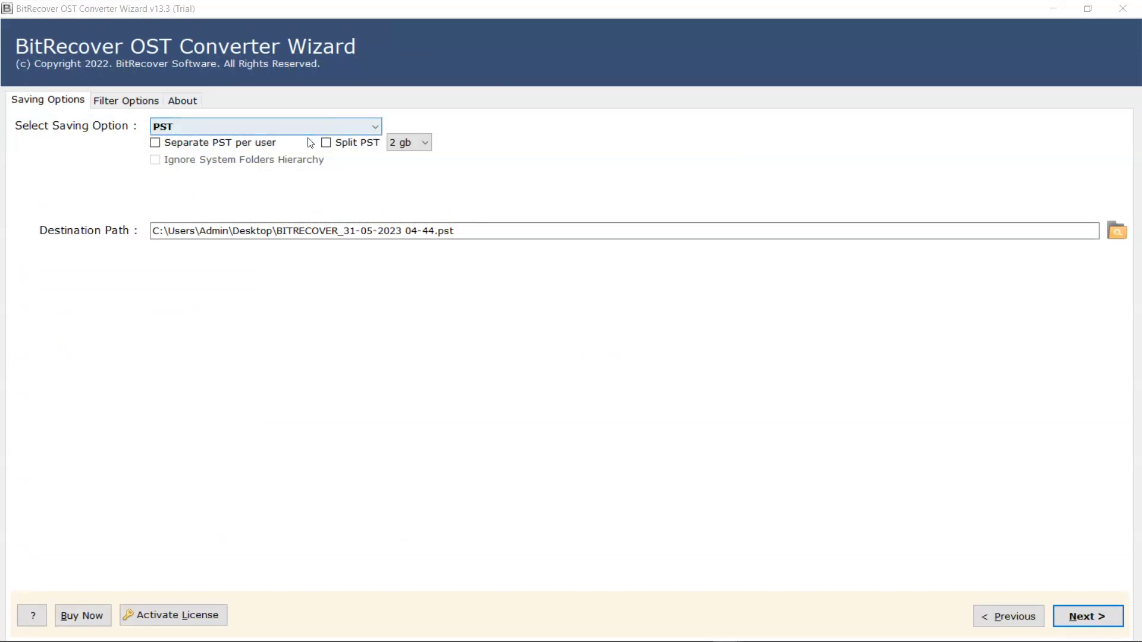
click(344, 130)
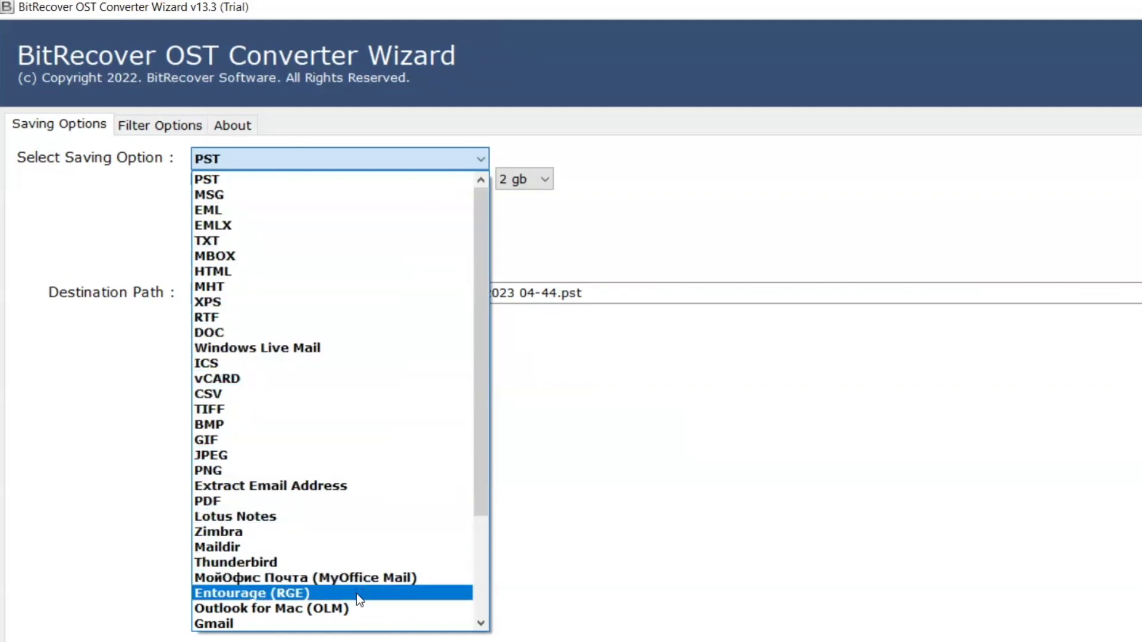
scroll(356, 622, down, 3)
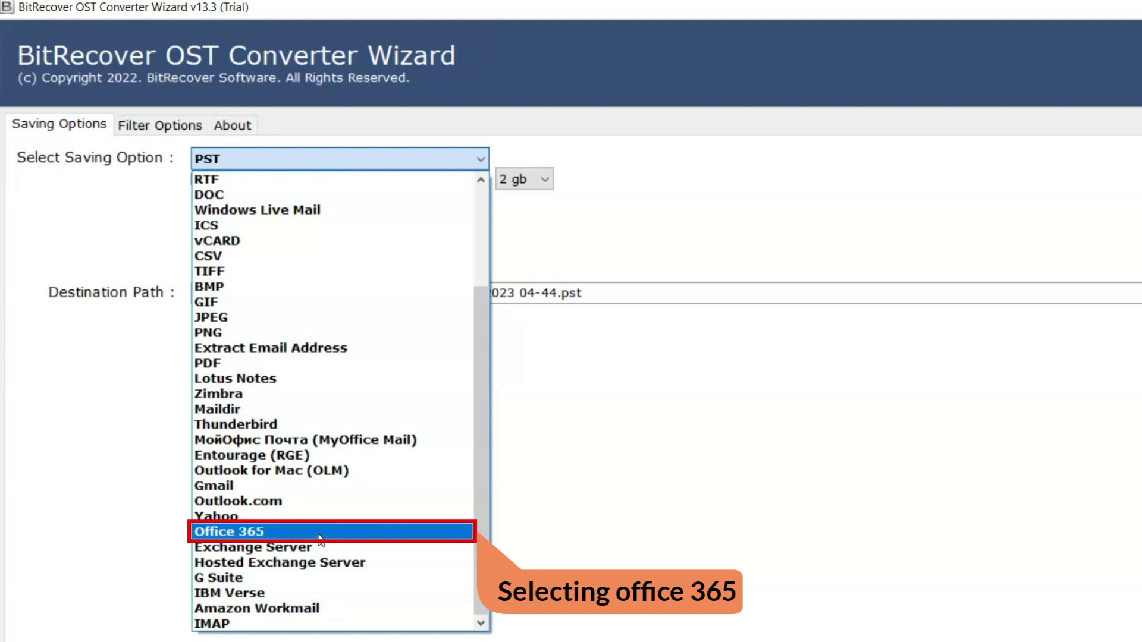
click(320, 533)
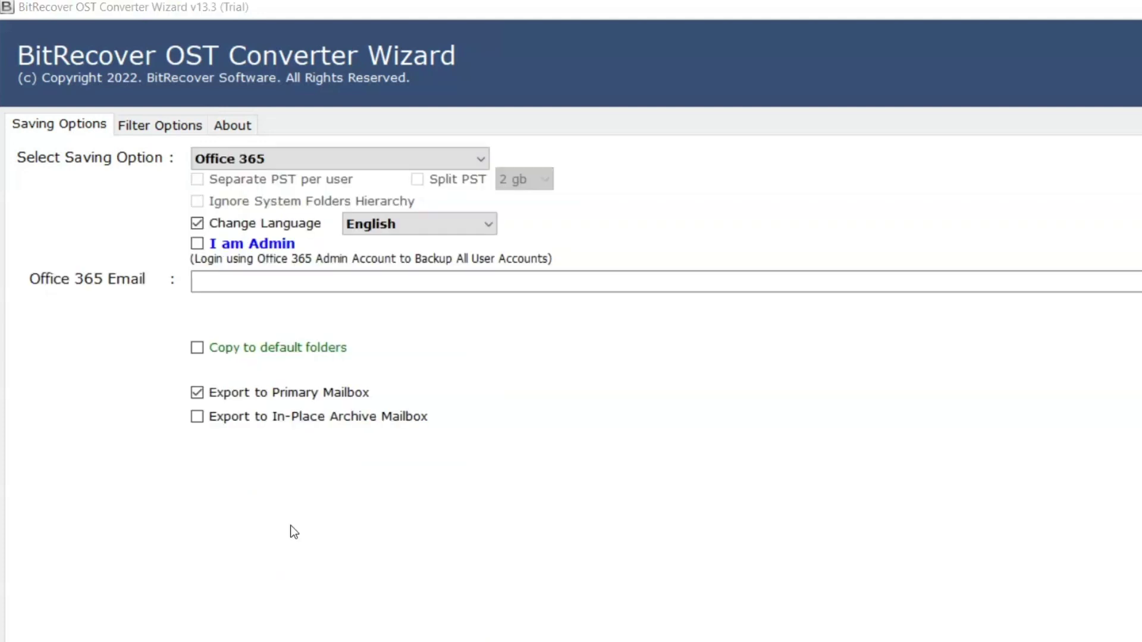
click(440, 228)
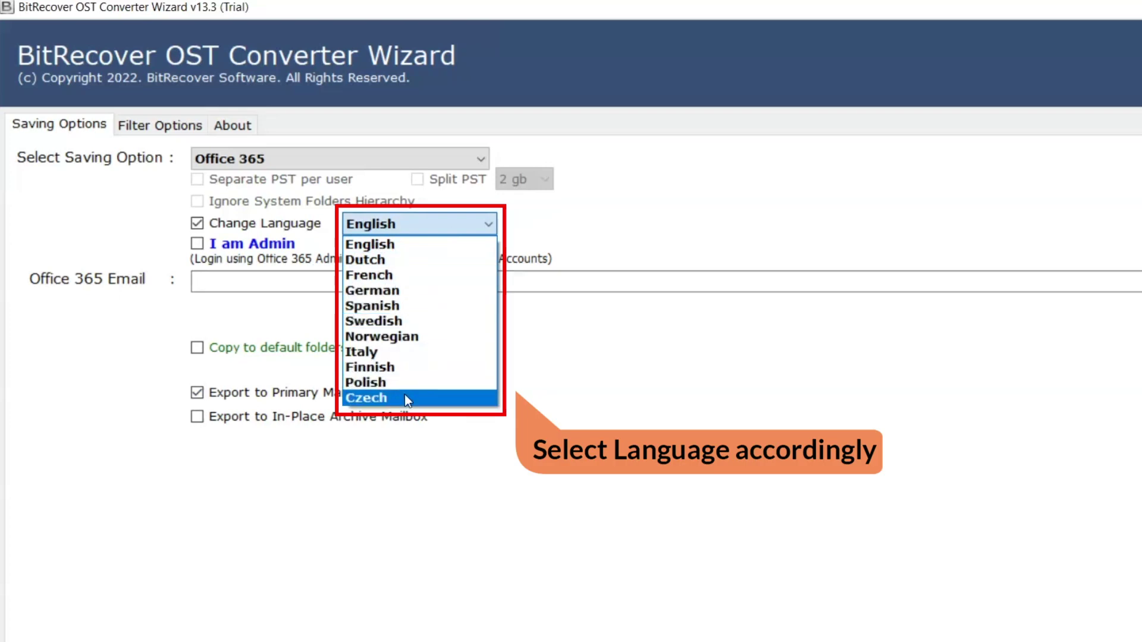
click(387, 245)
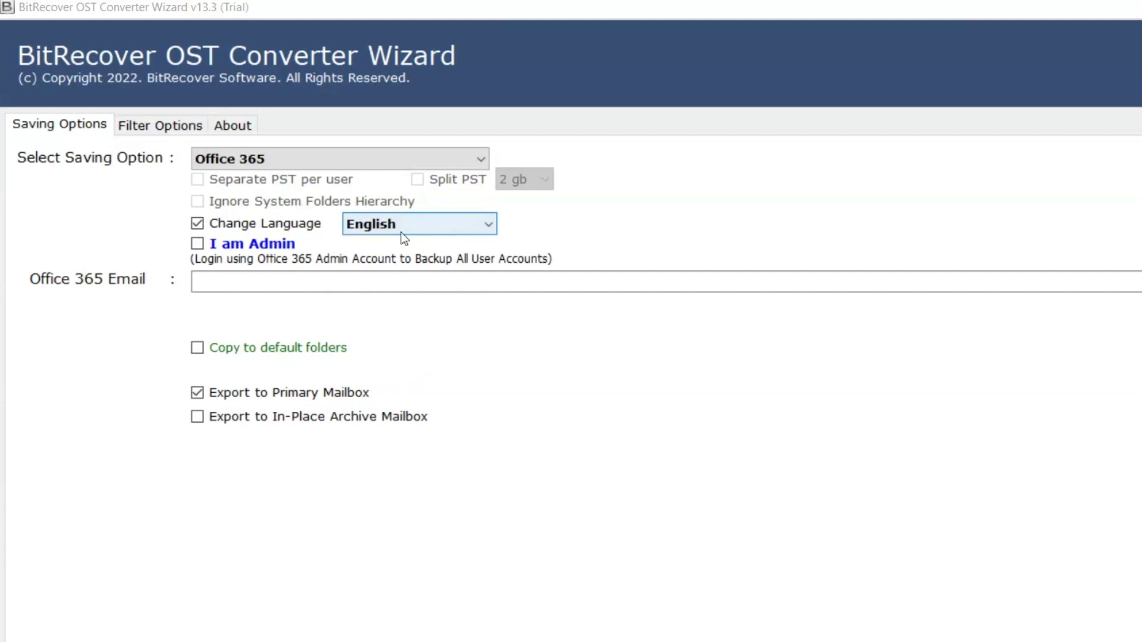
click(198, 245)
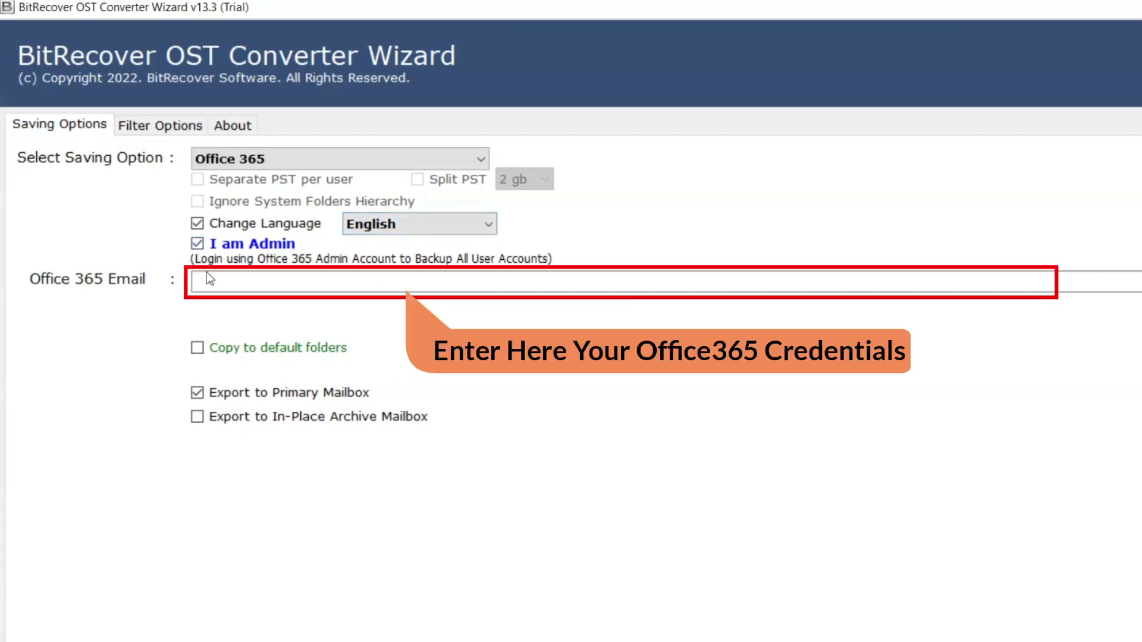
click(207, 273)
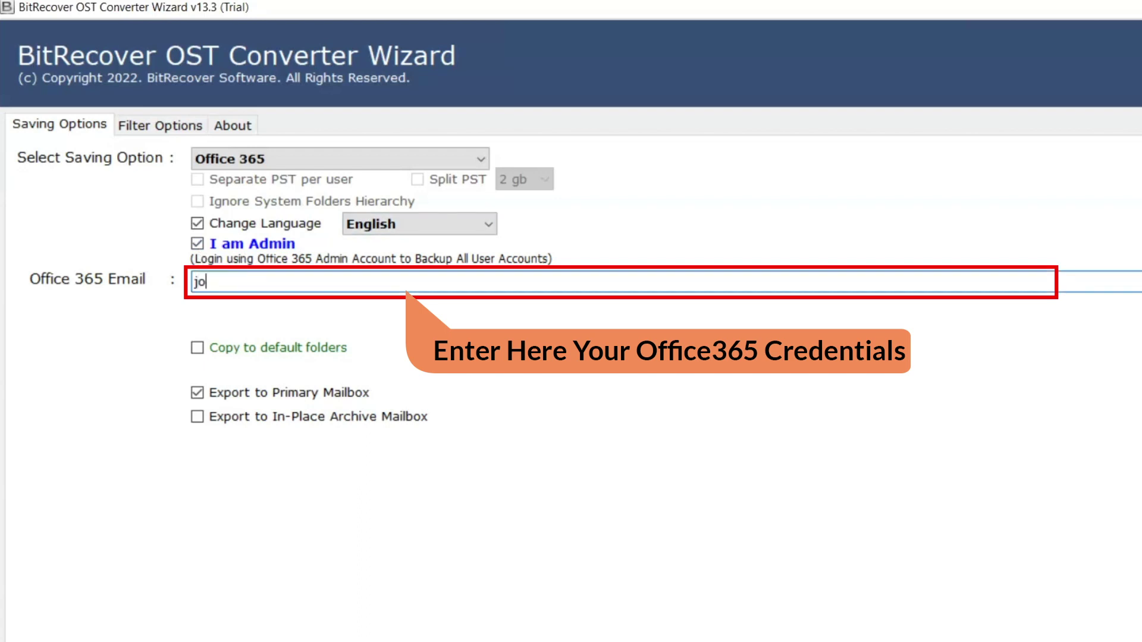
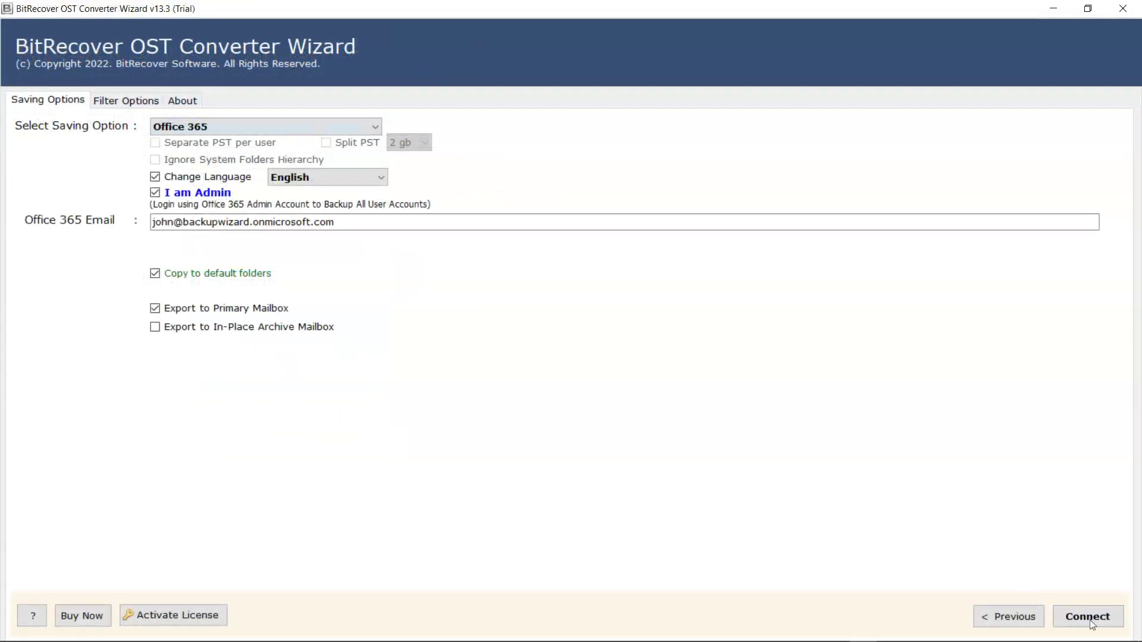
click(1098, 617)
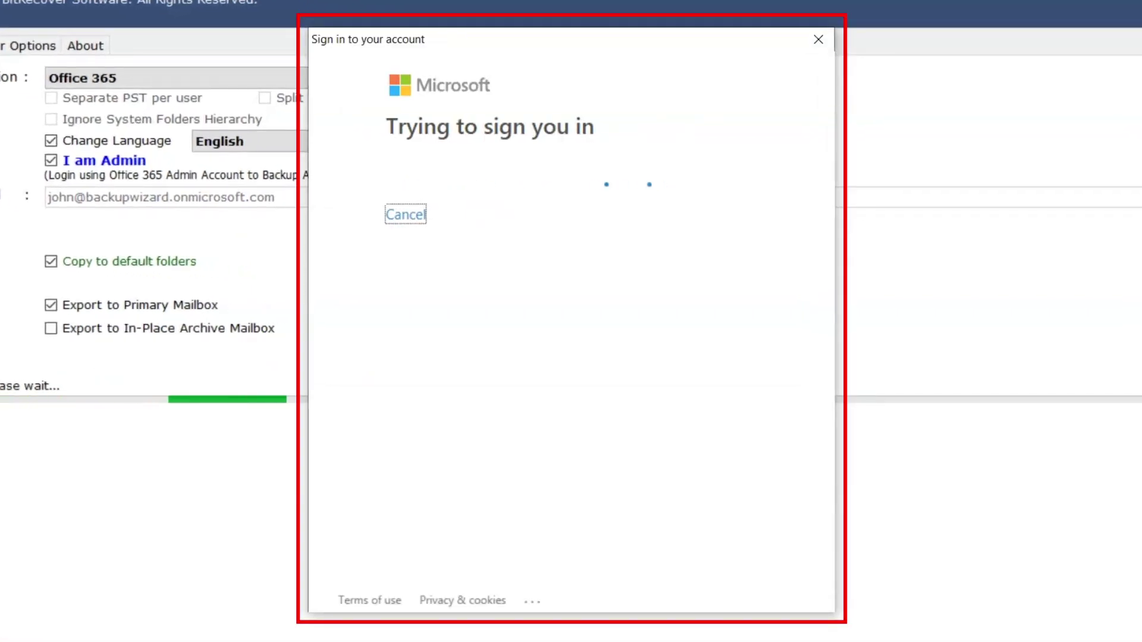
click(662, 204)
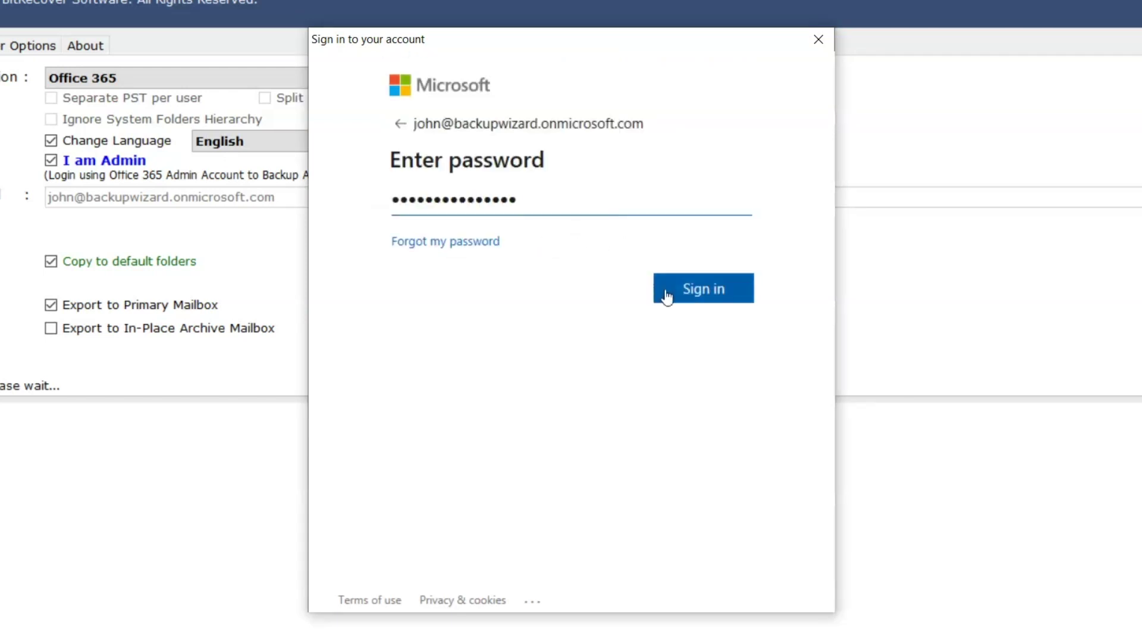
click(666, 290)
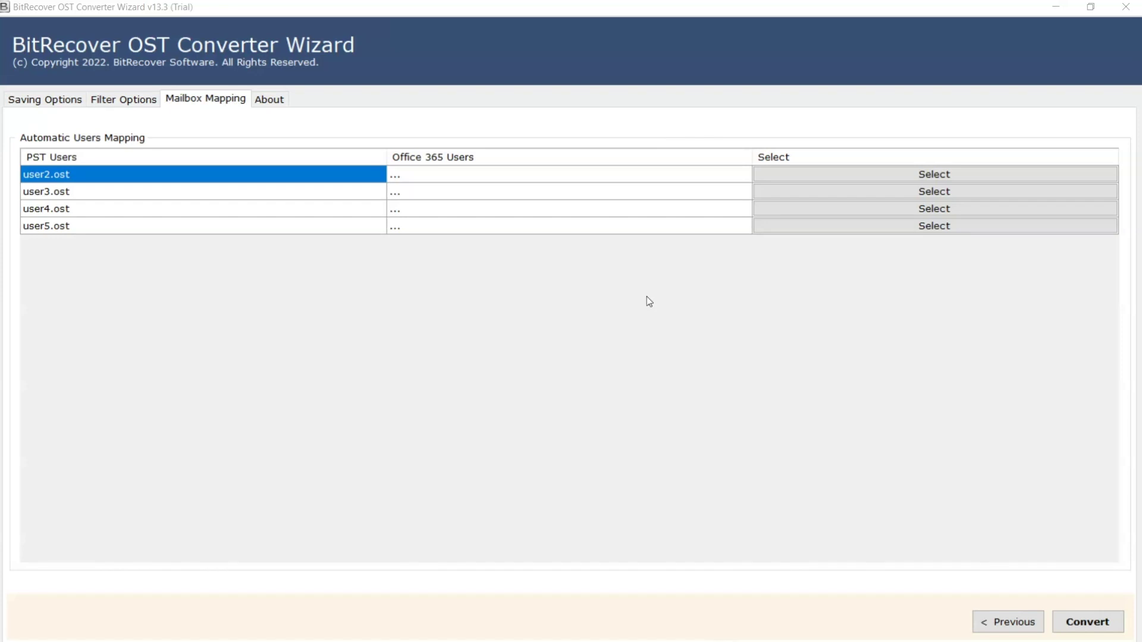
Assign user2–user5.ost to accounts including All Company, Shared Mailbox and supportgroup, then convert.
click(923, 174)
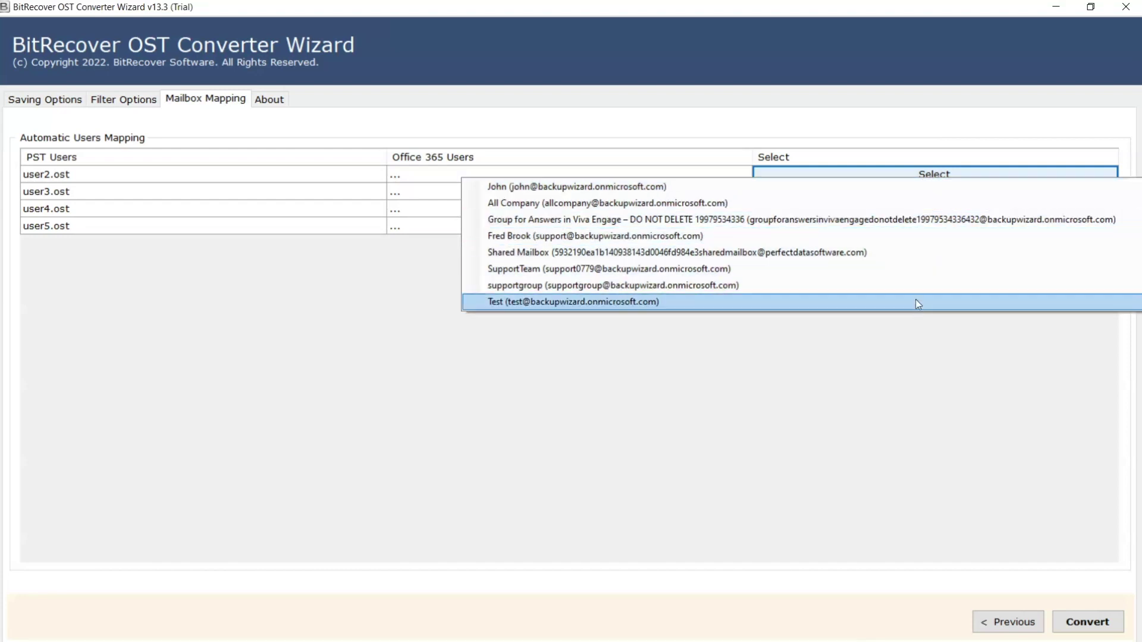
click(901, 188)
click(901, 191)
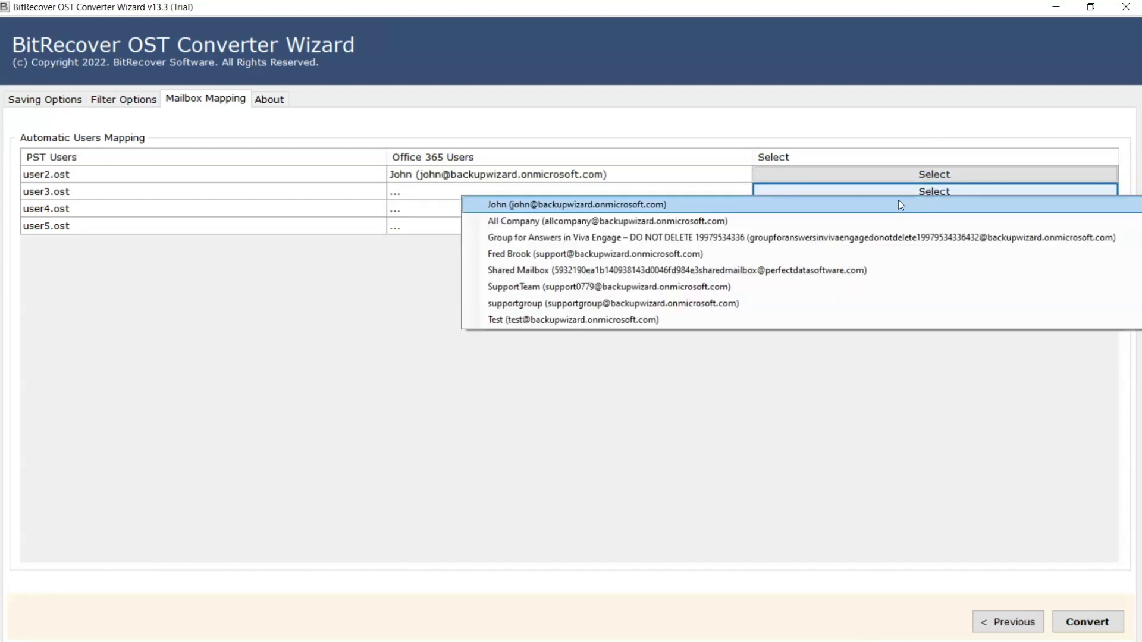
click(894, 227)
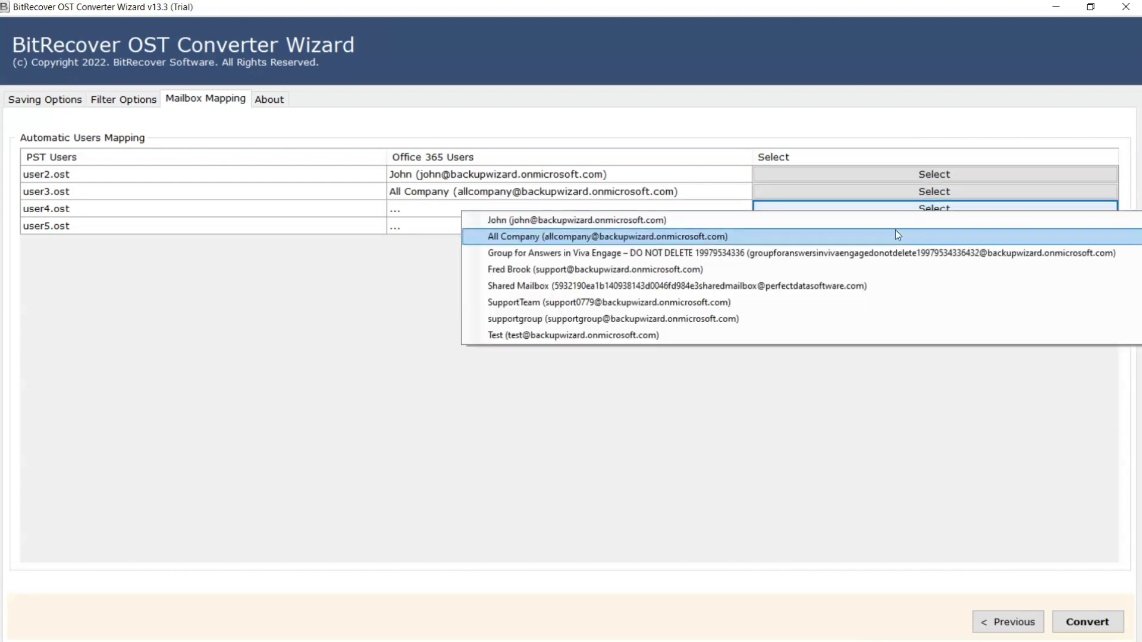
click(890, 285)
click(895, 227)
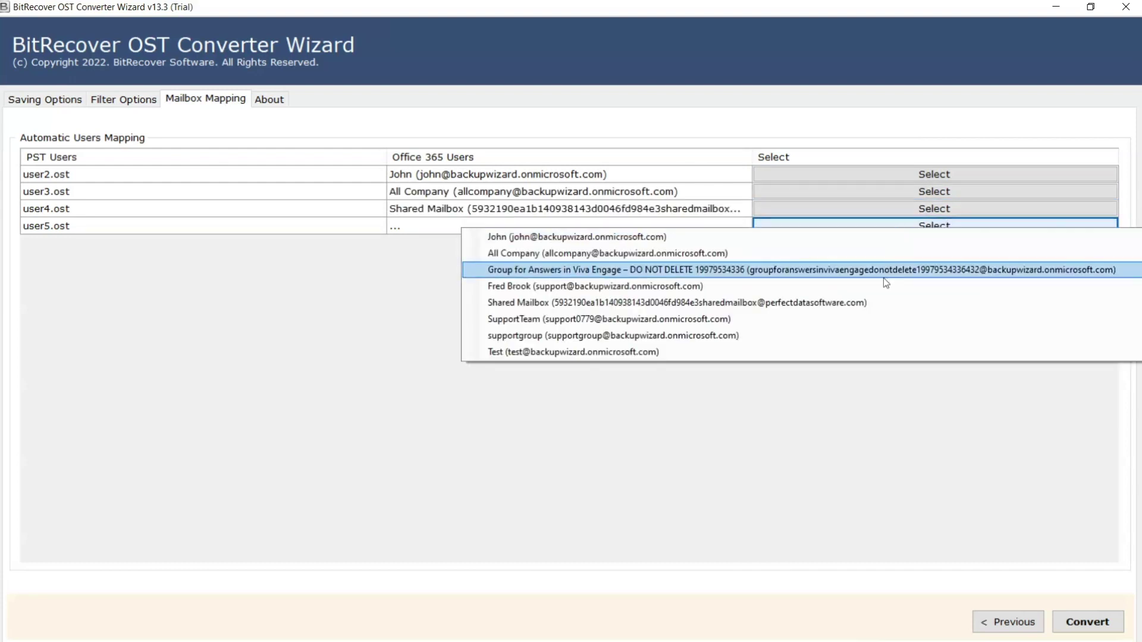
click(869, 332)
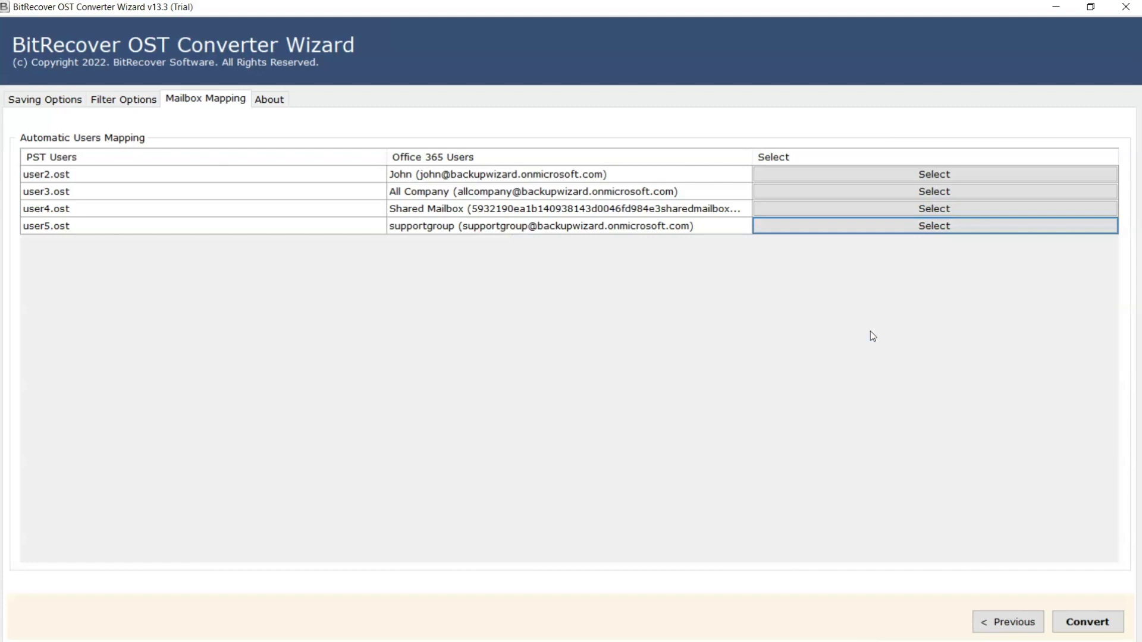
click(1083, 628)
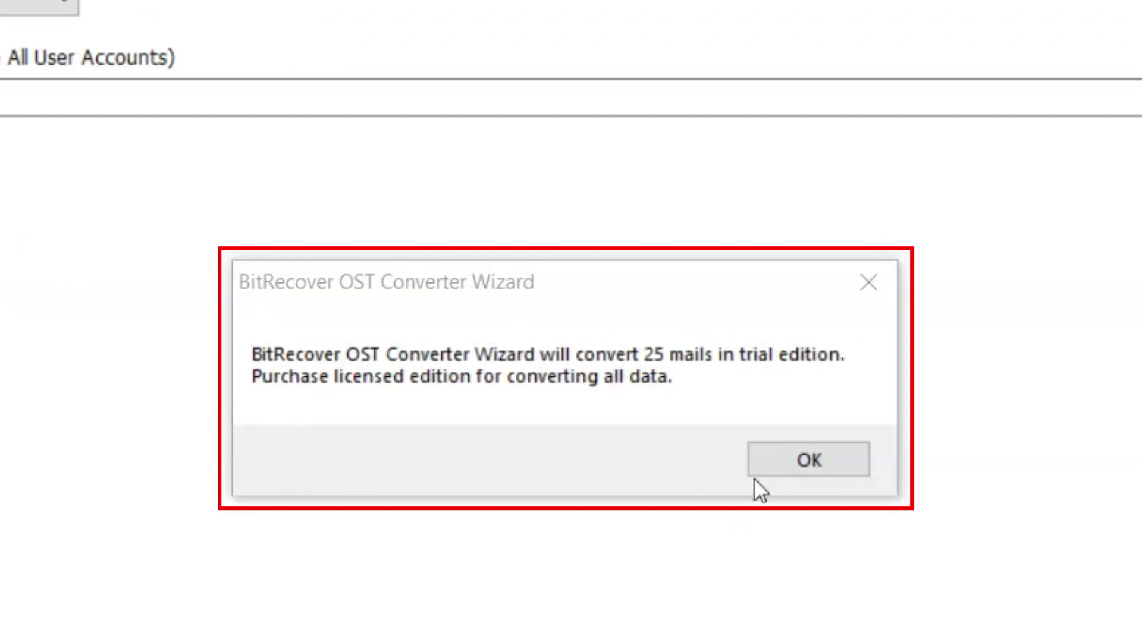
click(757, 465)
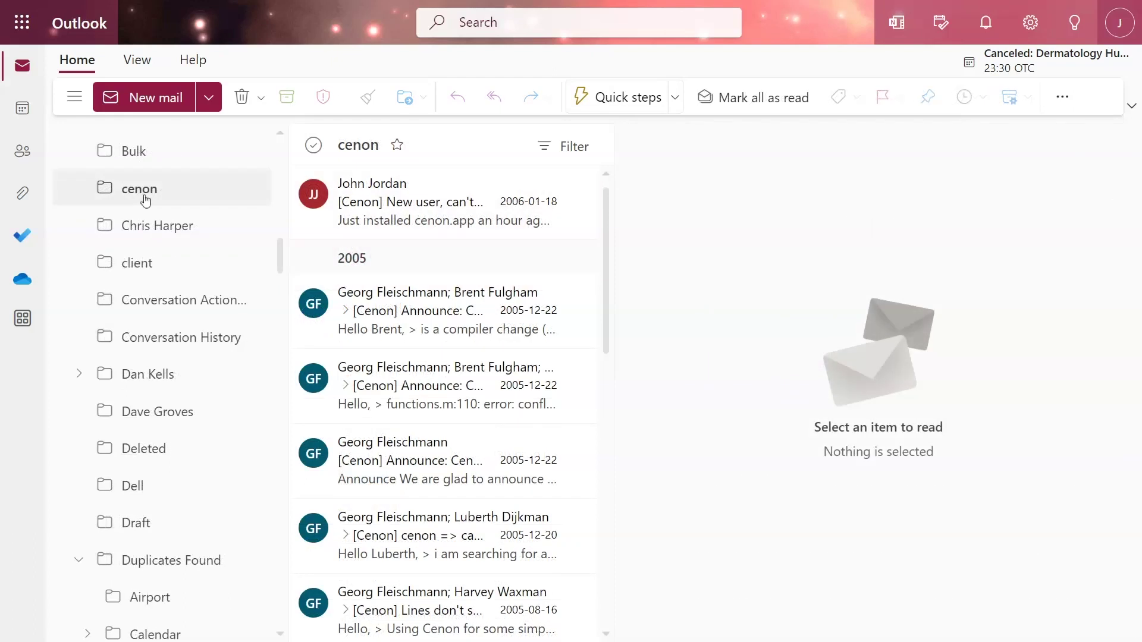
Open the Georg Fleischmann Cenon 3.71 announcement in the imported cenon folder.
click(375, 381)
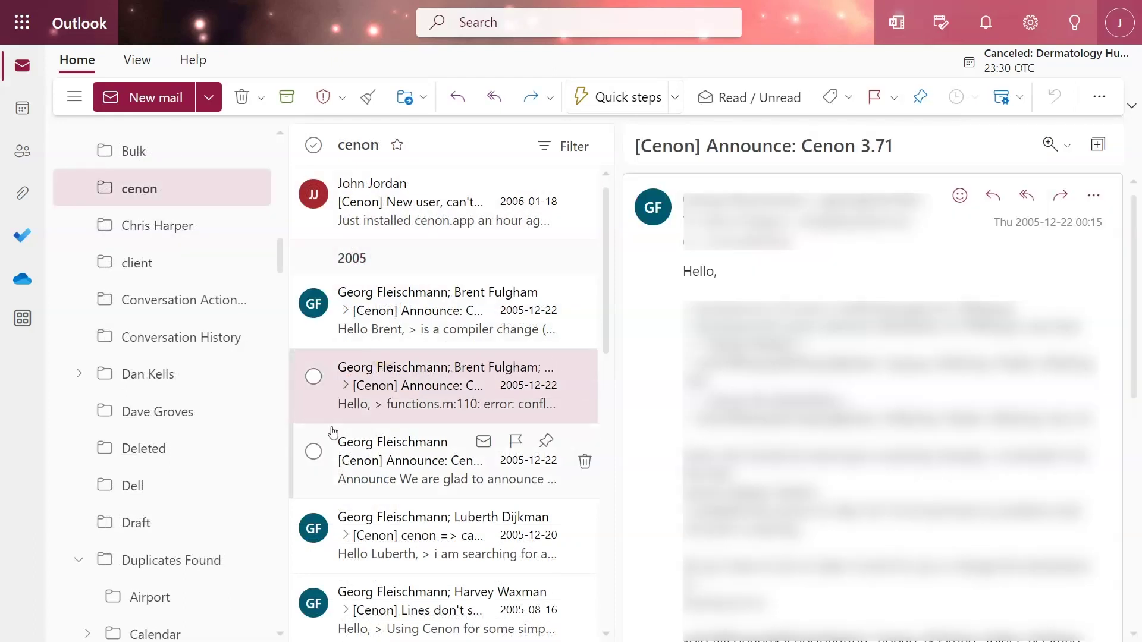